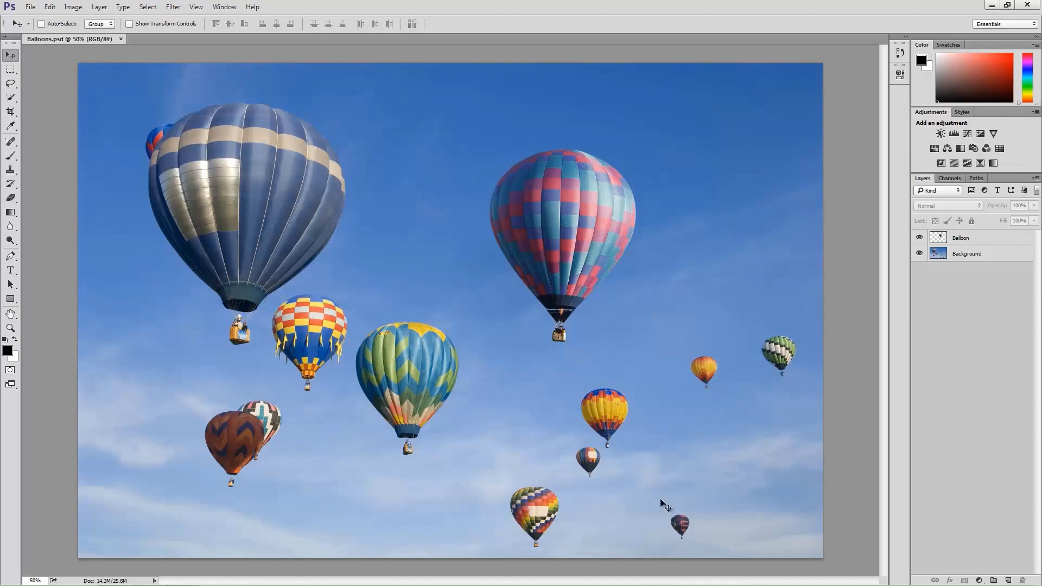
Move the checkered balloon up beside the large blue balloon, and place a duplicate of it level in the open sky to its right
click(974, 243)
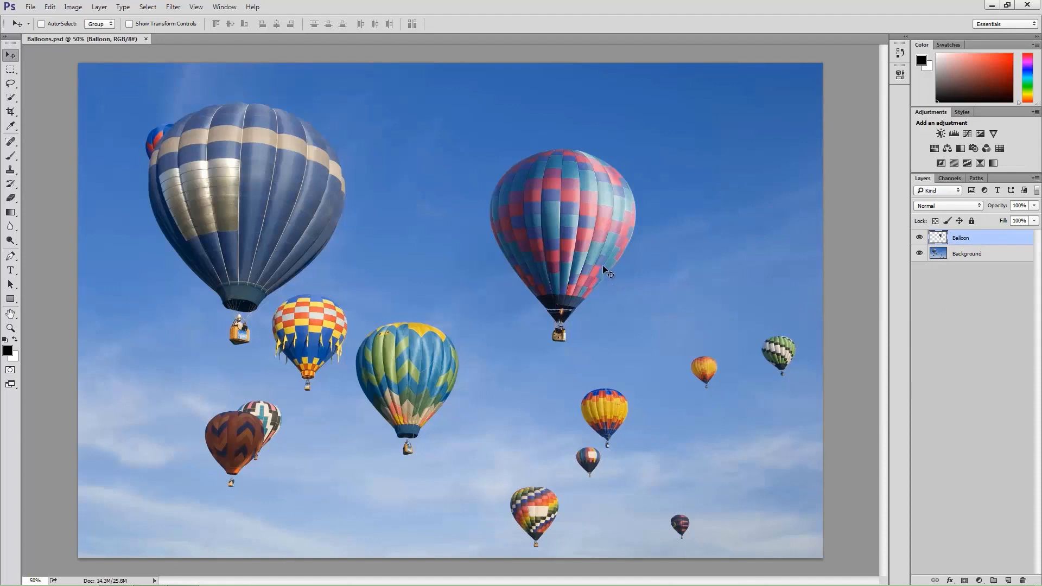
drag(546, 280, 468, 215)
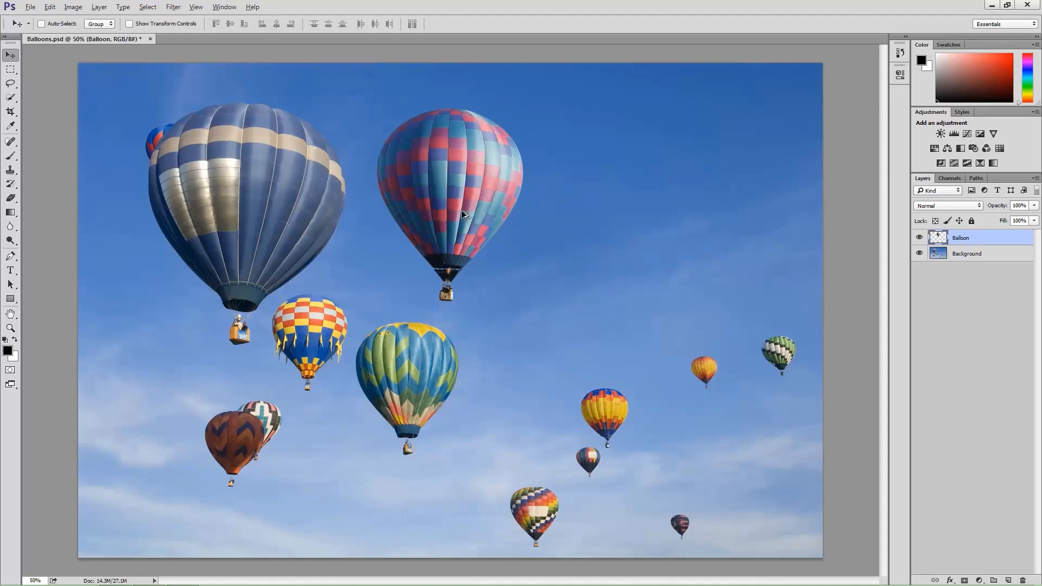
drag(462, 210, 677, 200)
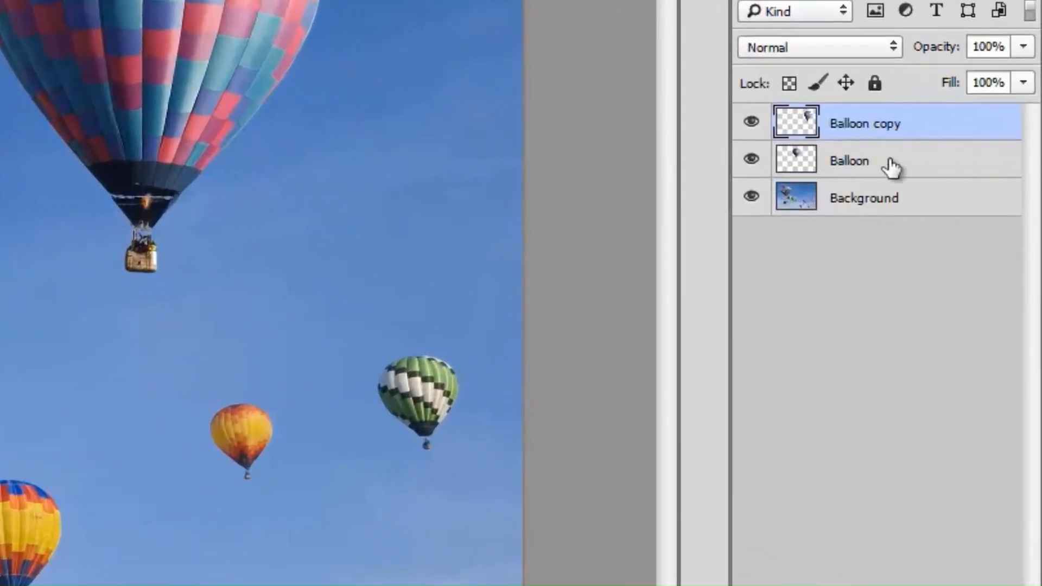
Convert the original Balloon layer to a smart object and nudge it very slightly
right_click(891, 160)
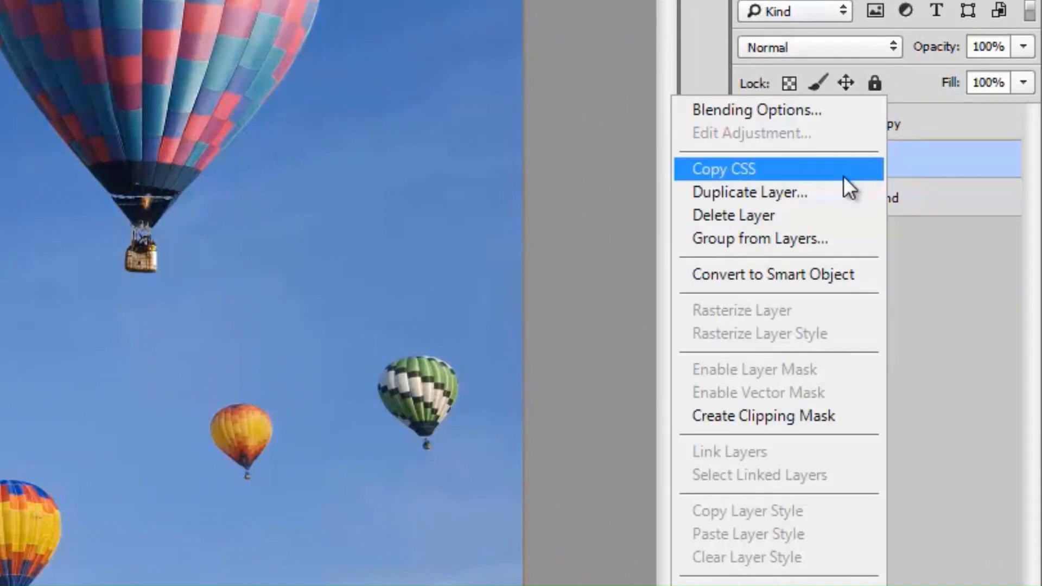
click(793, 271)
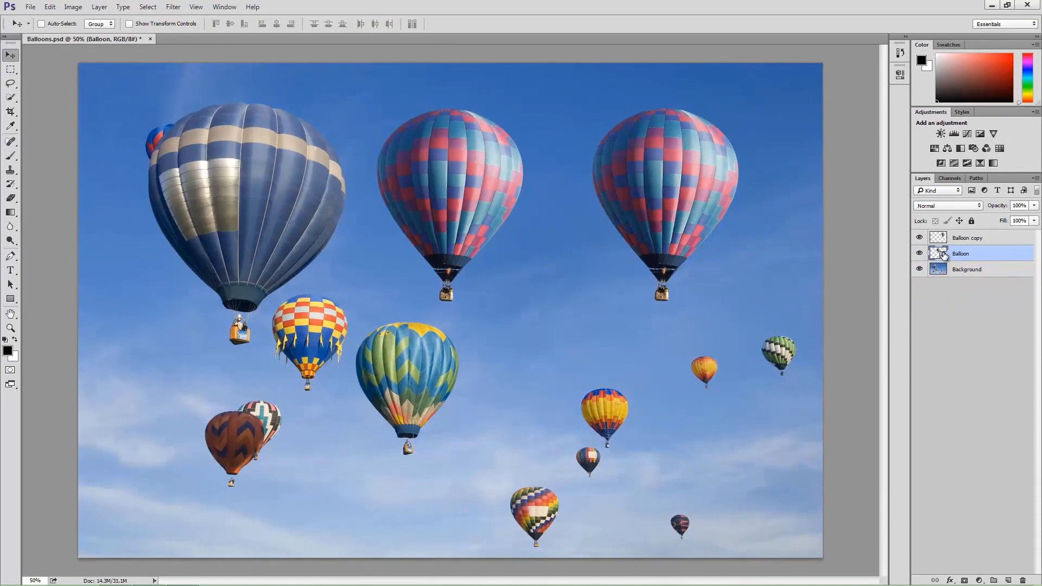
mouse_move(460, 233)
mouse_down()
mouse_move(456, 223)
mouse_move(459, 232)
mouse_up()
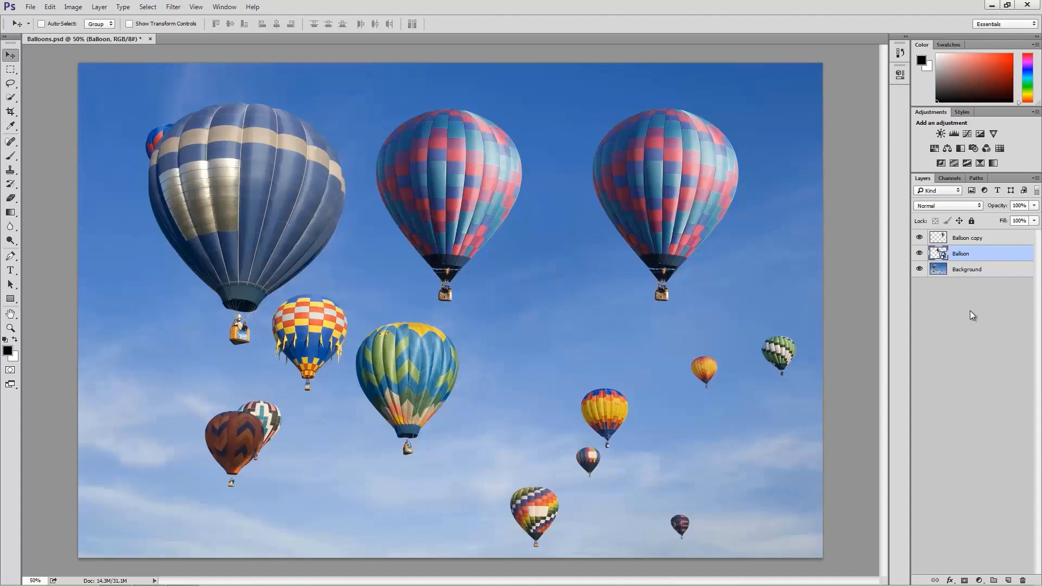
Scale the Balloon and Balloon copy layers together to 10% with linked width and height
shift+click(992, 240)
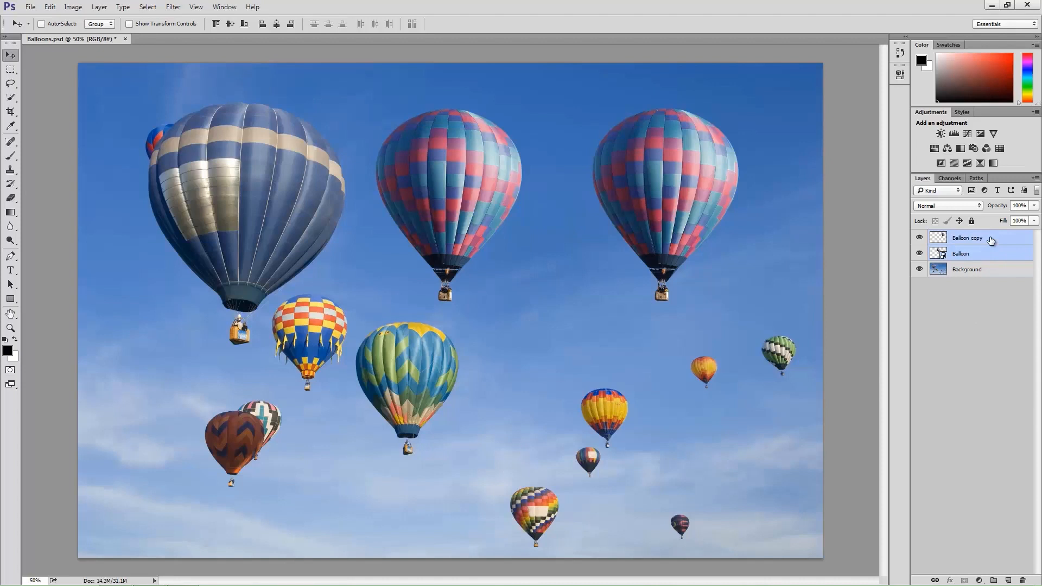
key(ctrl+t)
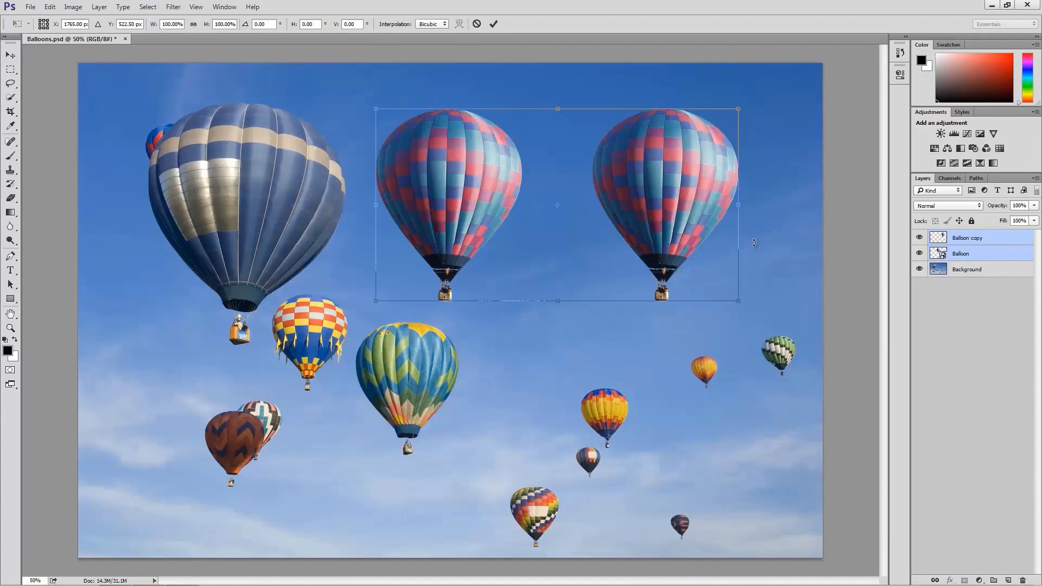
click(193, 24)
drag(170, 26, 151, 25)
text(1)
key(Return)
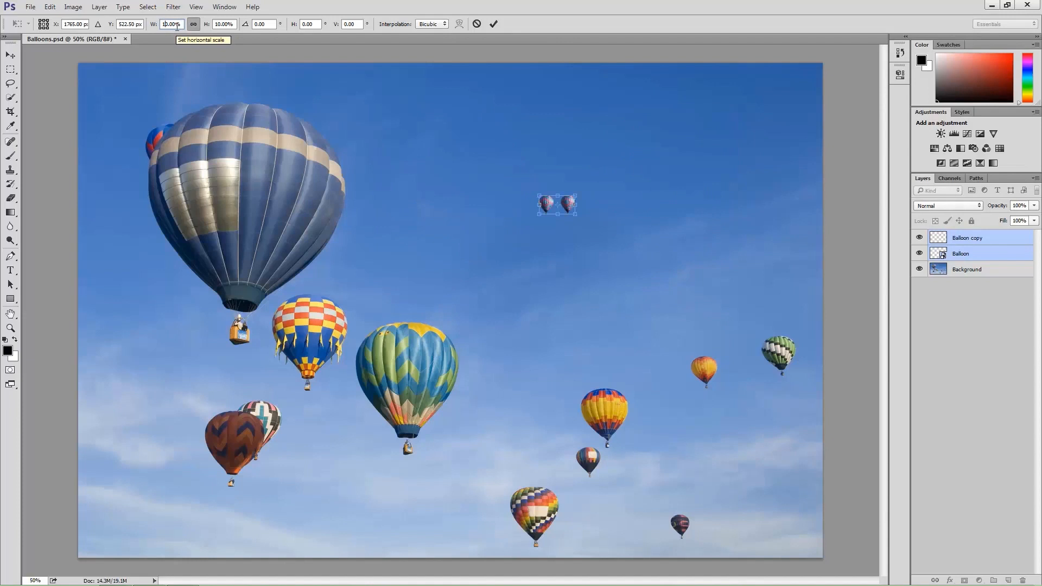
click(493, 24)
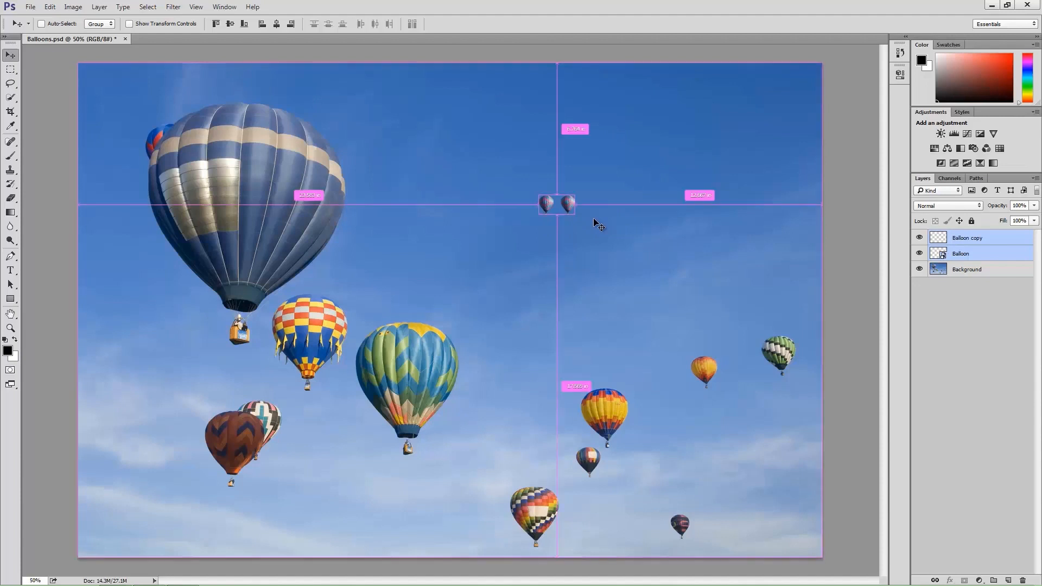
Scale both balloon layers back up to 1000% with linked width and height
key(ctrl+t)
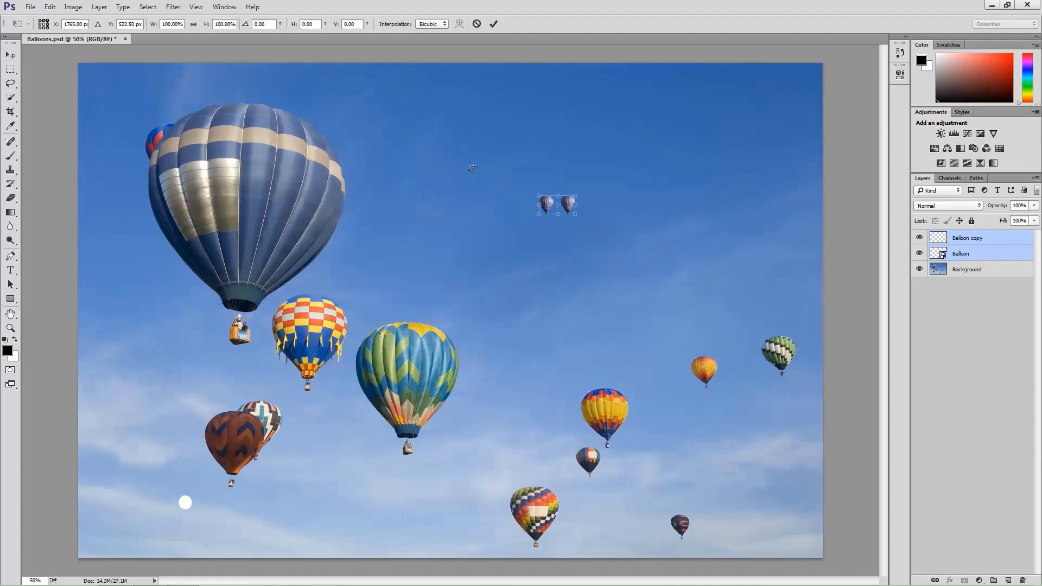
click(193, 24)
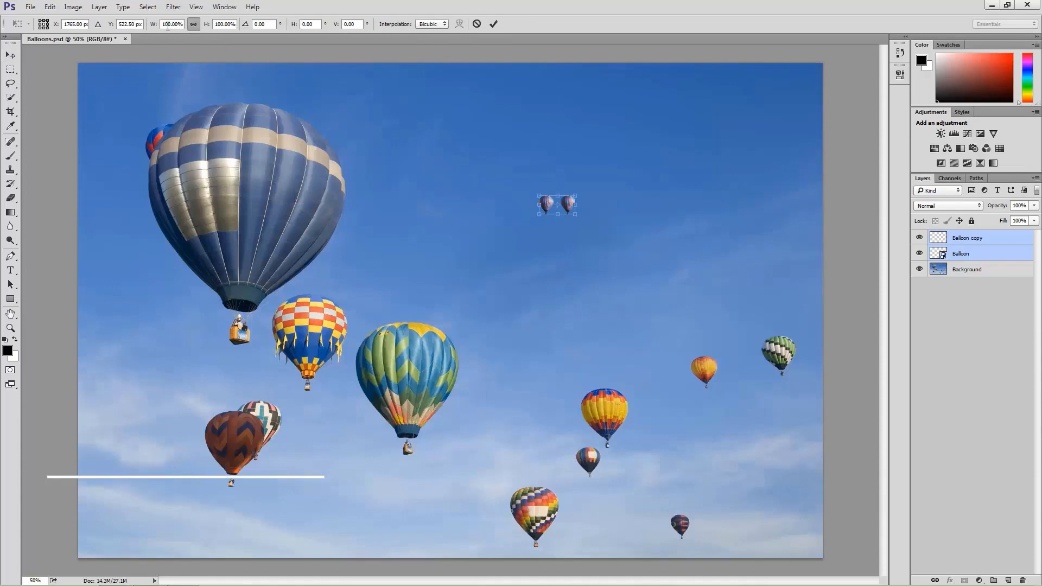
click(168, 25)
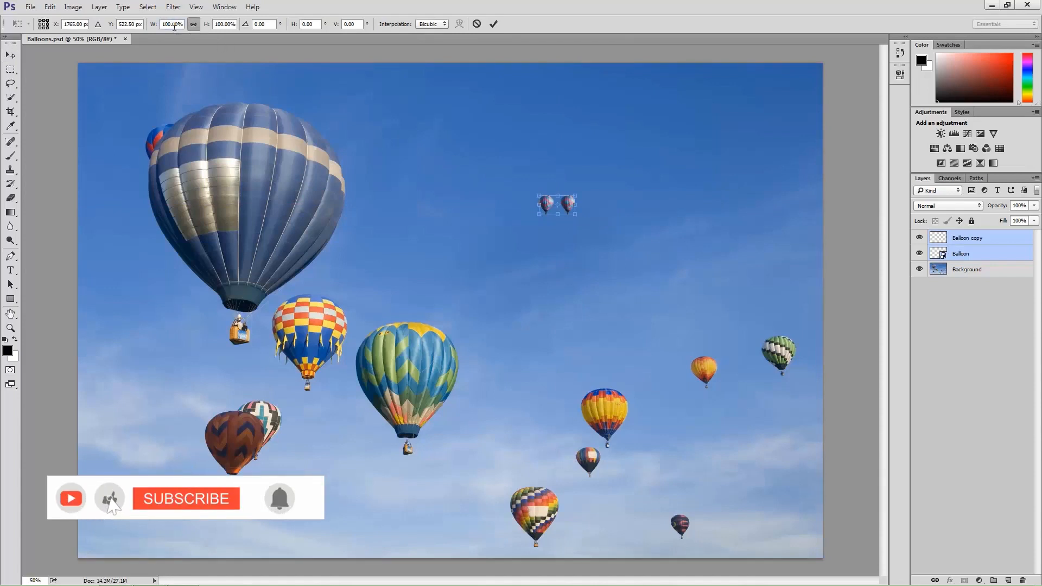
text(0)
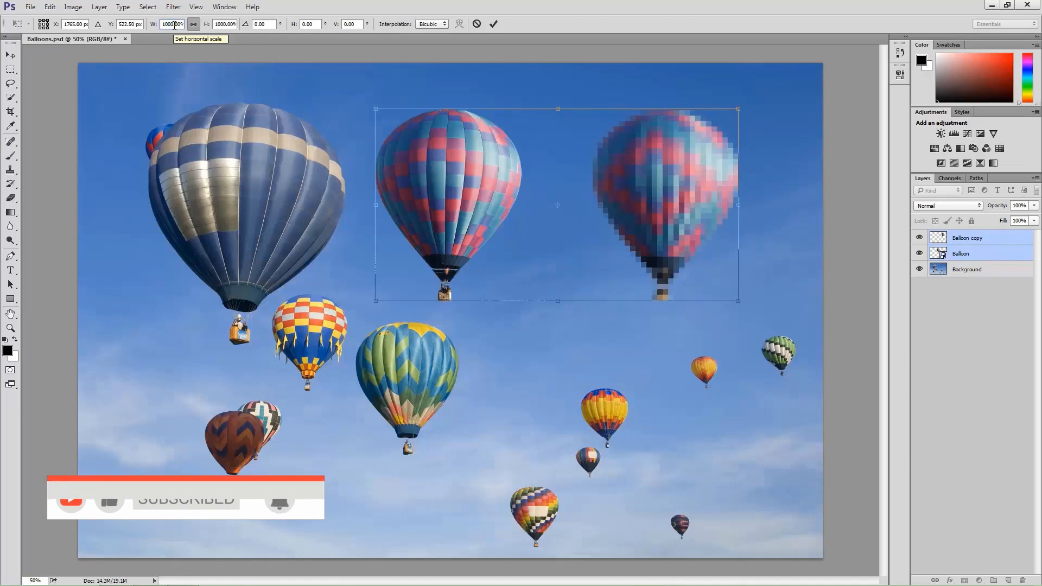
click(494, 25)
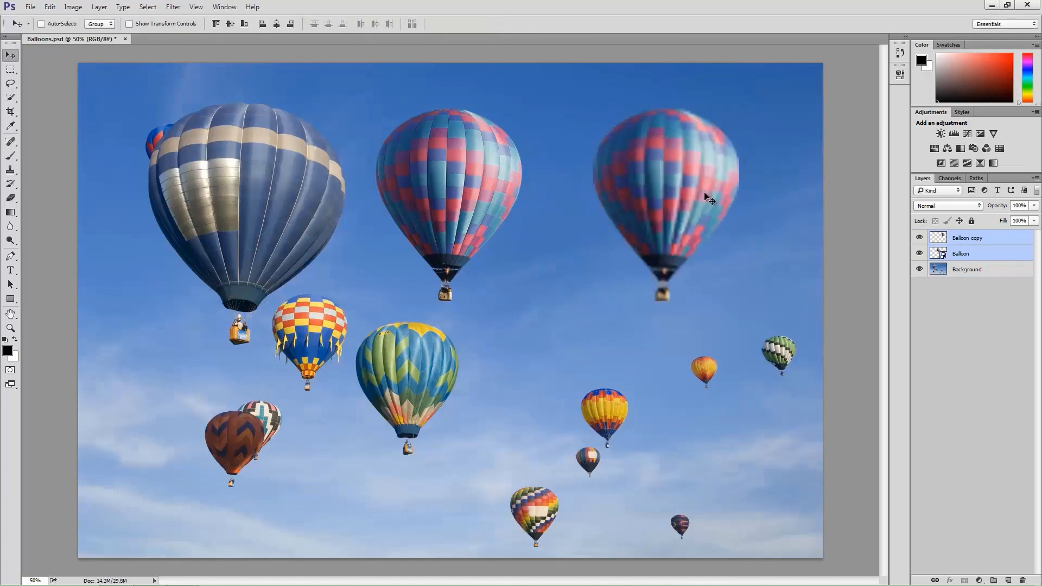
Shift the Balloon copy slightly left and move the Balloon smart object right, close beside the copy
click(971, 238)
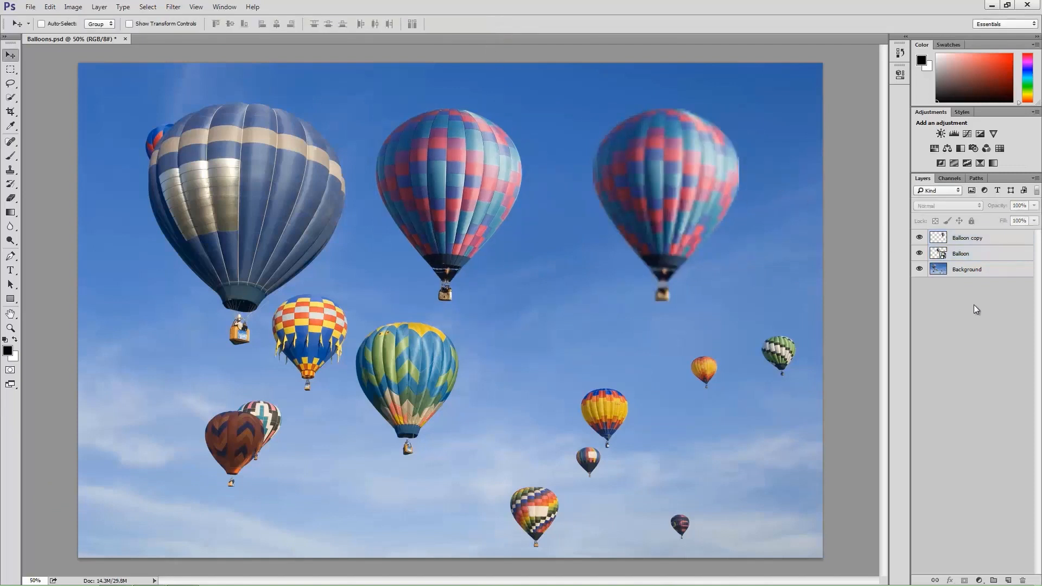
mouse_move(678, 221)
mouse_down()
mouse_move(701, 203)
mouse_move(705, 214)
mouse_move(675, 217)
mouse_up()
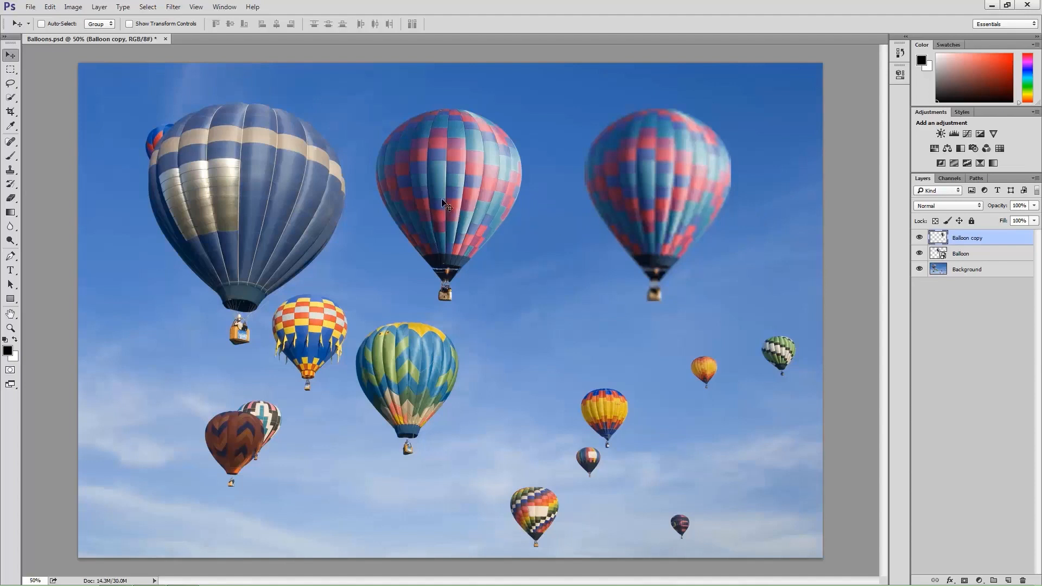
click(976, 256)
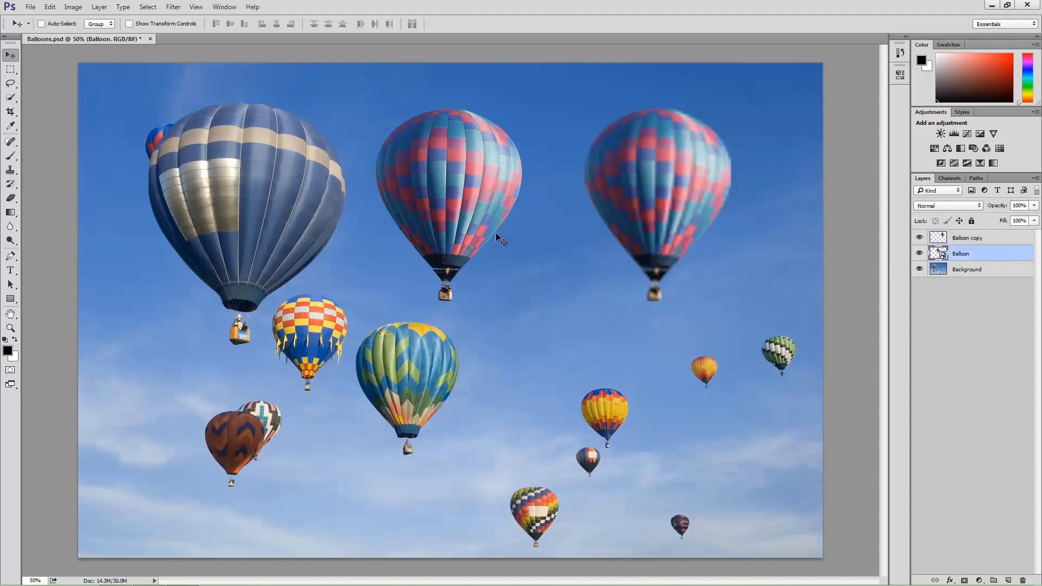
drag(496, 231, 546, 235)
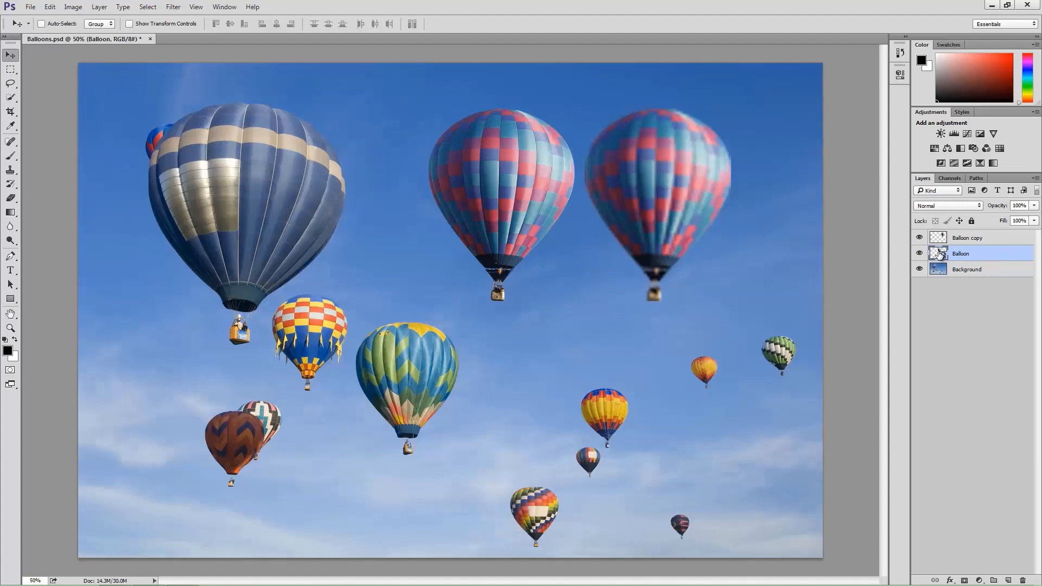
Open the Balloon smart object's contents for inspection, then close them without editing
double_click(940, 253)
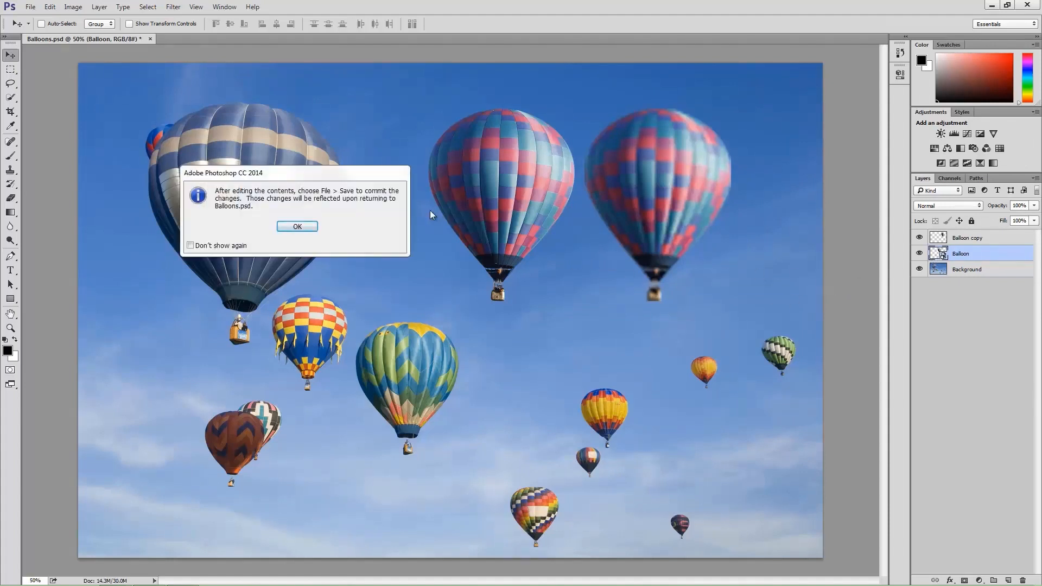
drag(370, 174, 551, 219)
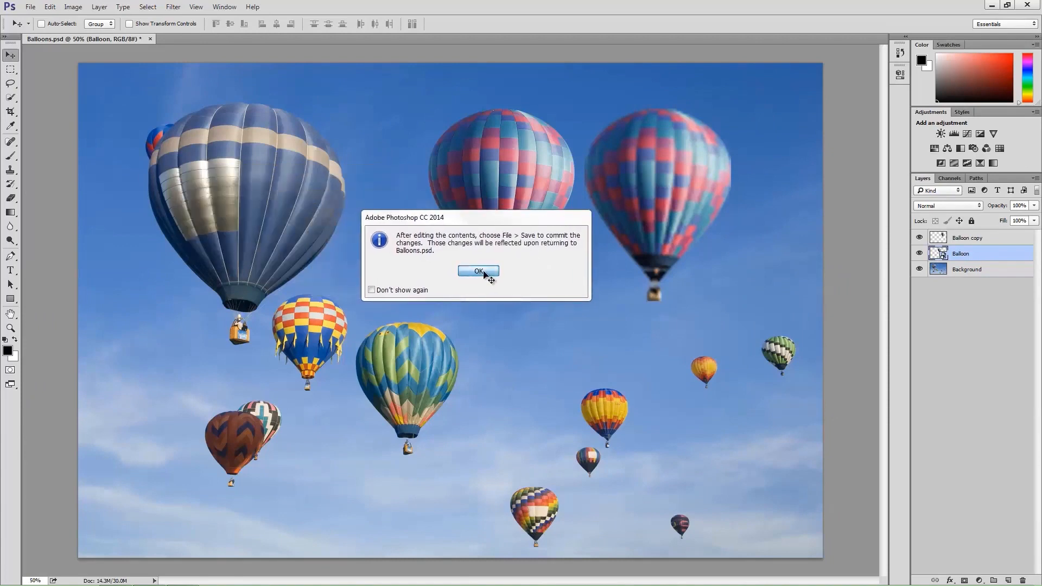
click(478, 272)
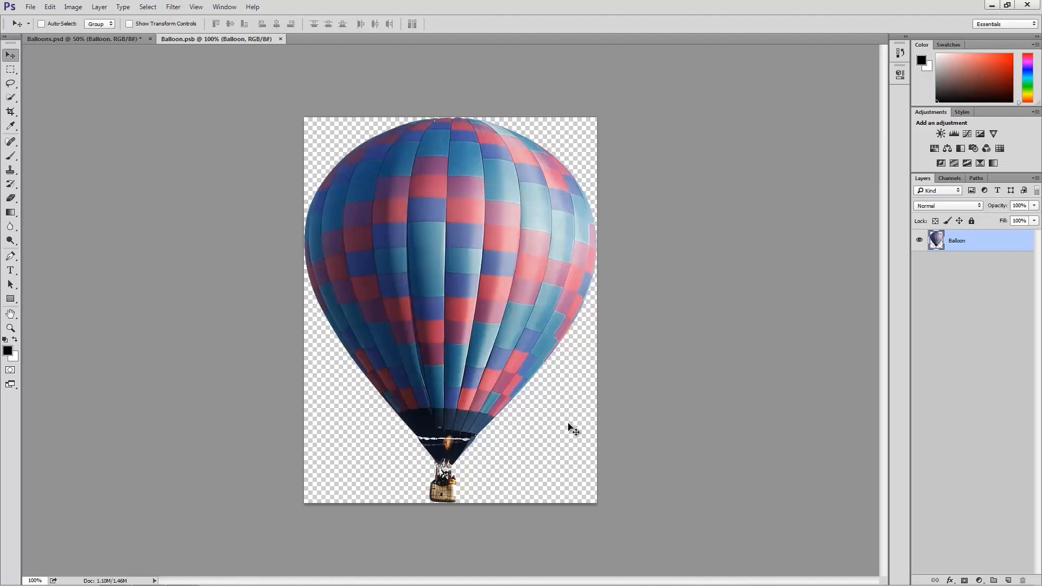
click(278, 39)
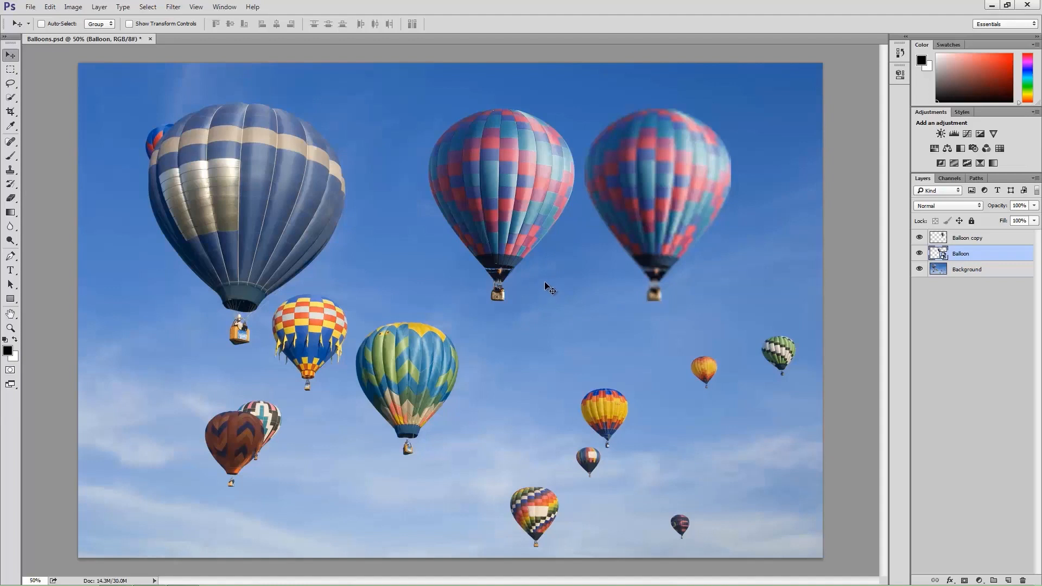
Space the two checkered balloons apart by moving the smart object left and the copy slightly right
drag(544, 290, 510, 285)
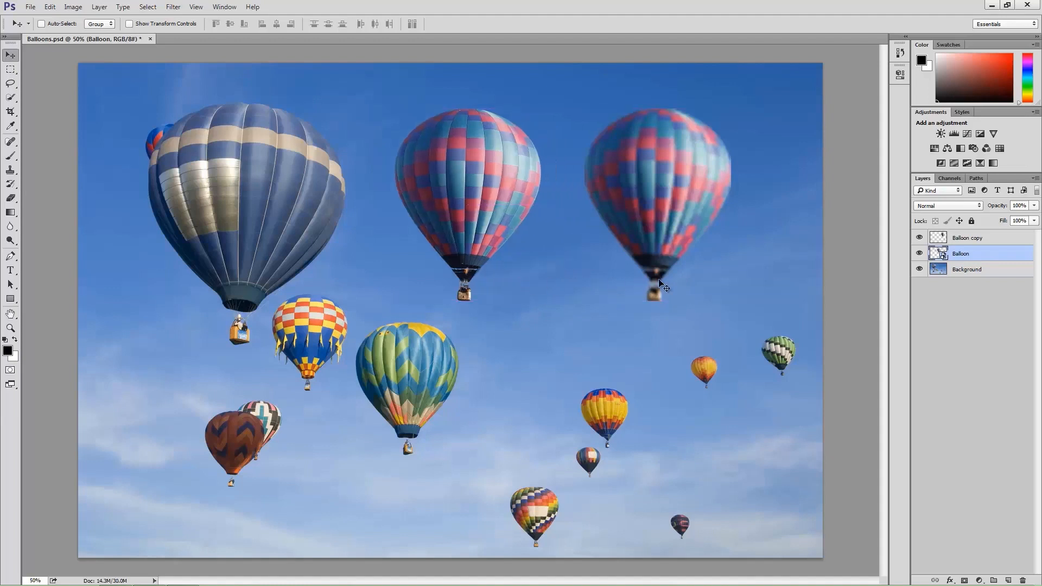
click(968, 238)
drag(689, 239, 693, 237)
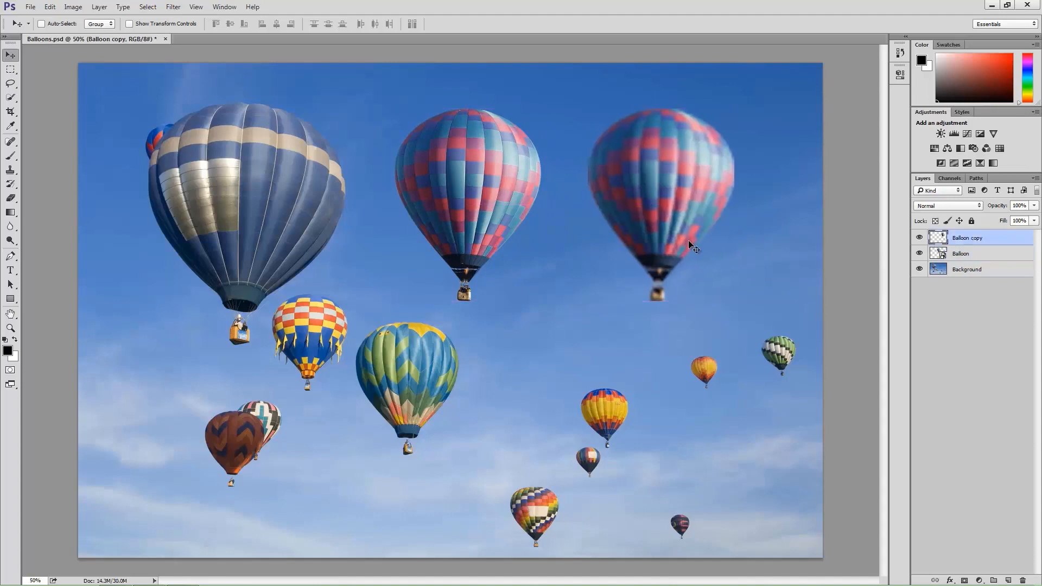
Apply a Gaussian Blur with a 30.5-pixel radius to the Balloon copy layer
click(173, 7)
mouse_move(230, 115)
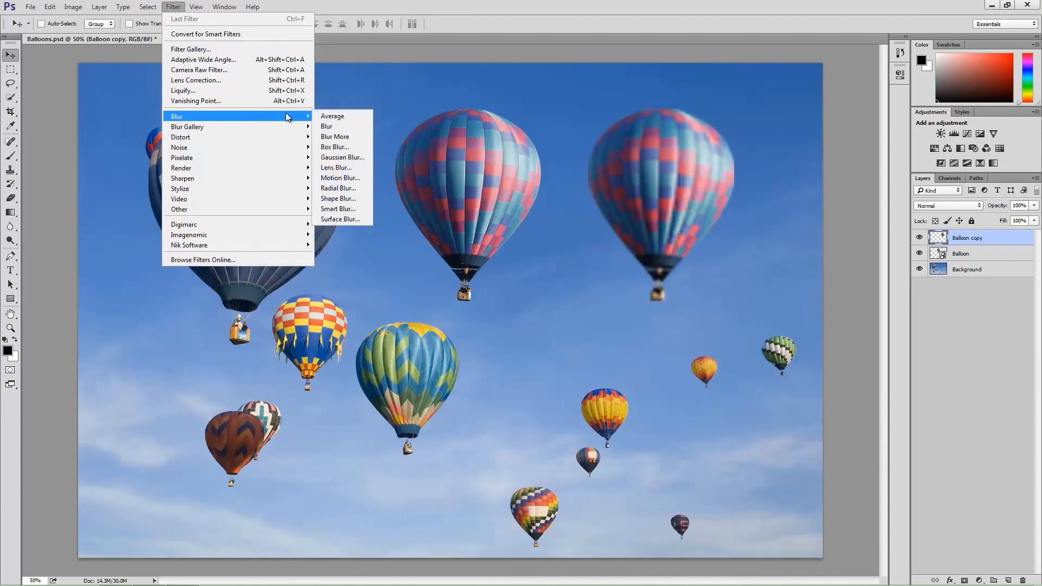
click(356, 158)
drag(524, 127, 482, 110)
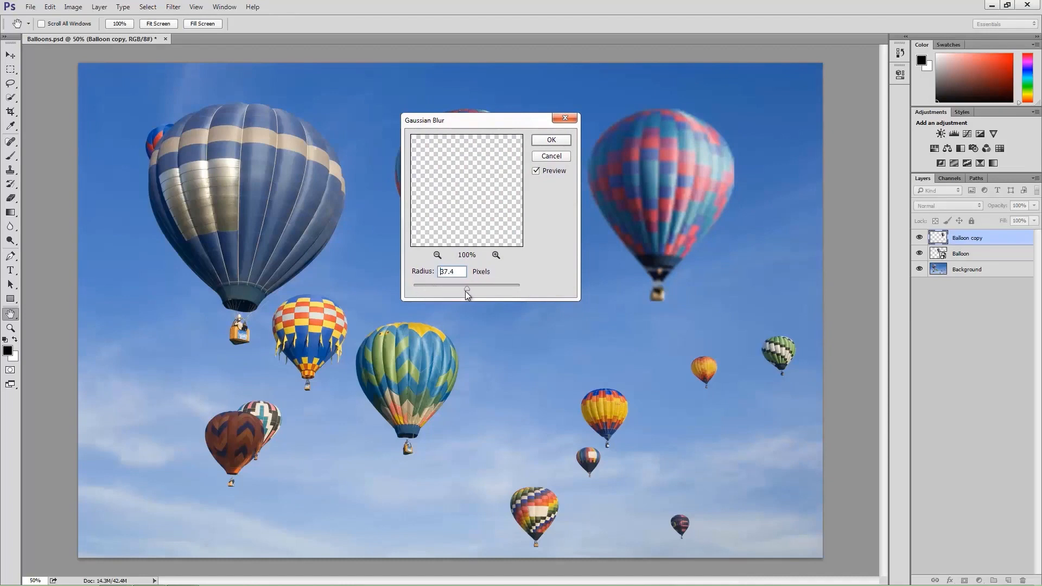
drag(467, 291, 464, 291)
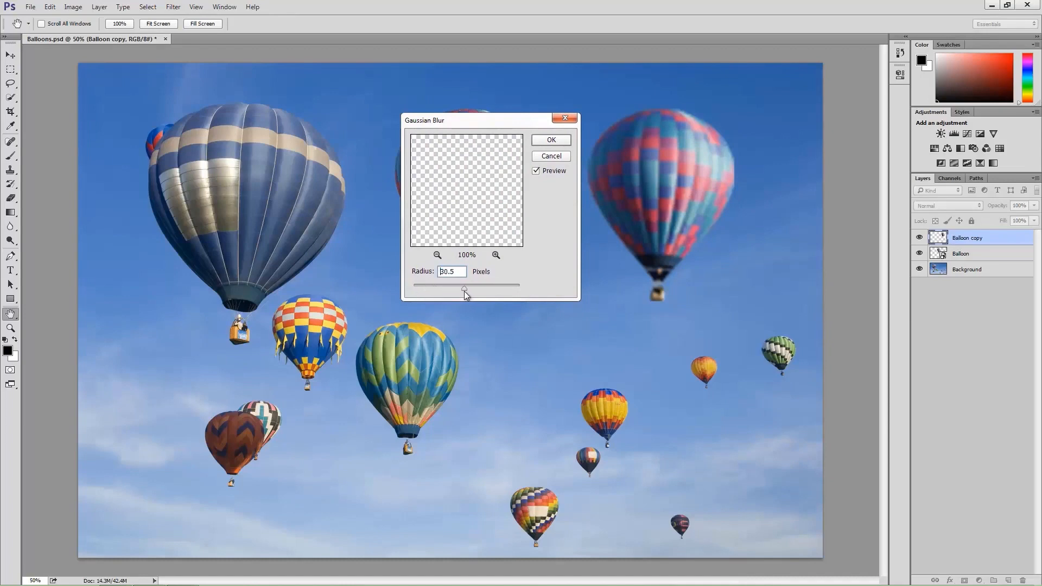
click(551, 141)
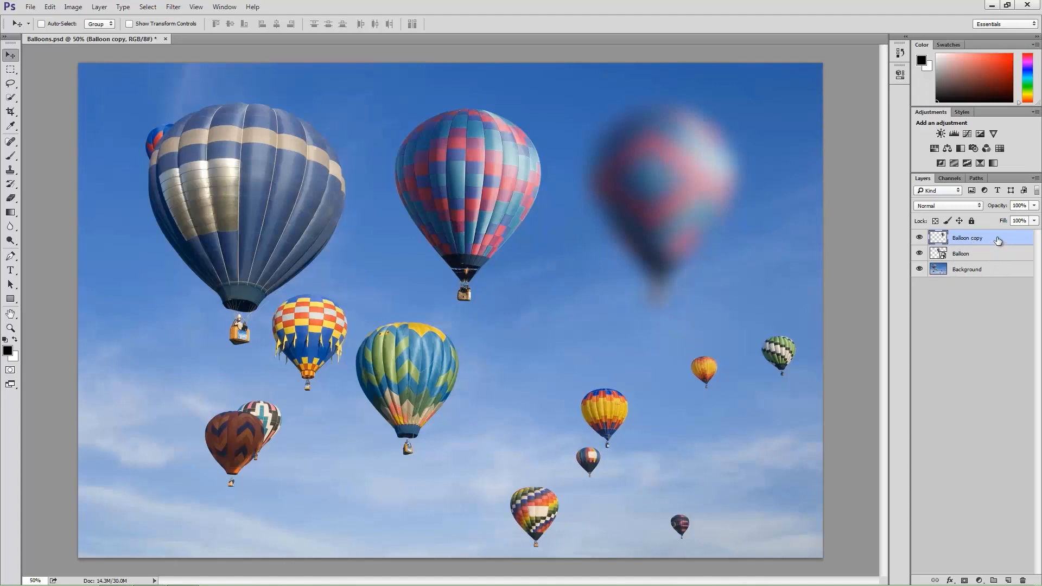
click(899, 56)
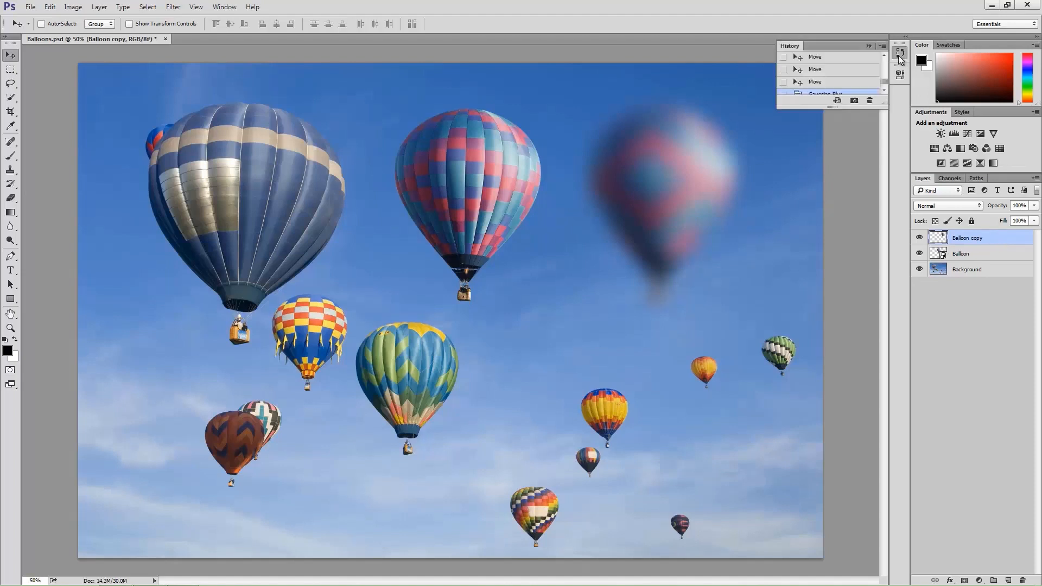
click(899, 56)
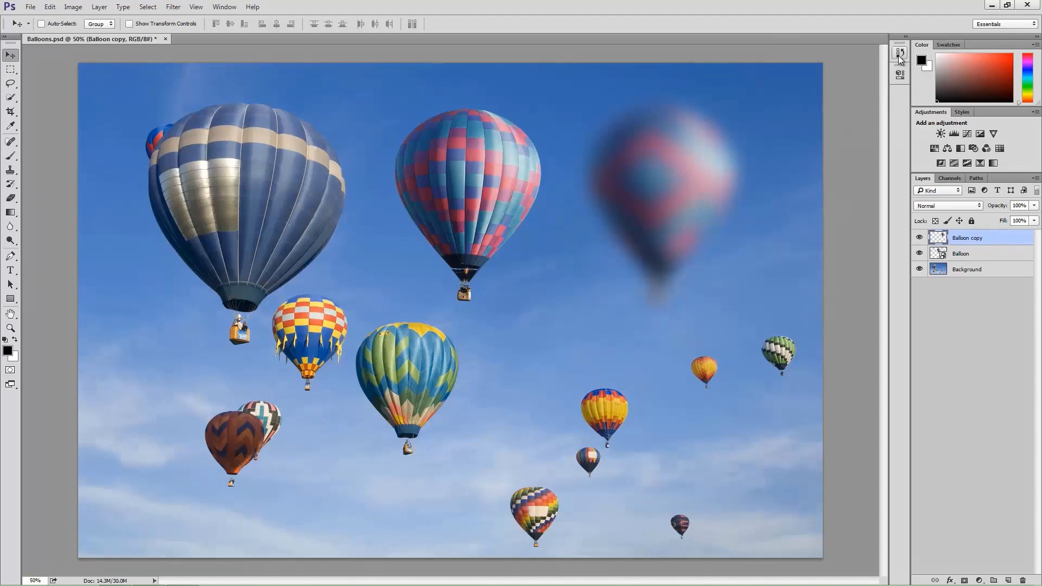
Apply a Gaussian Blur with a 30.5-pixel radius to the Balloon smart object as a smart filter
click(980, 260)
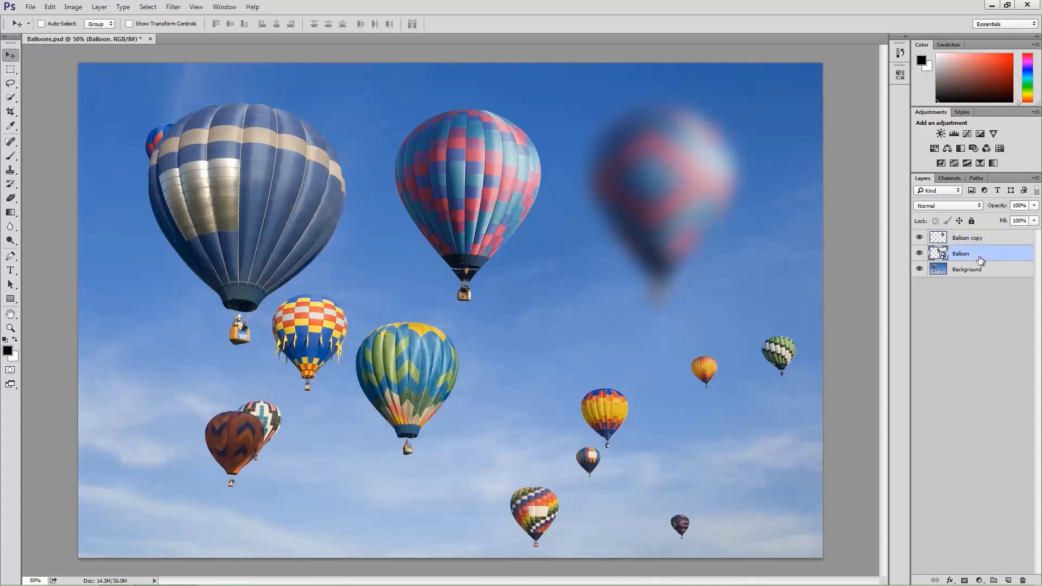
click(173, 7)
mouse_move(217, 116)
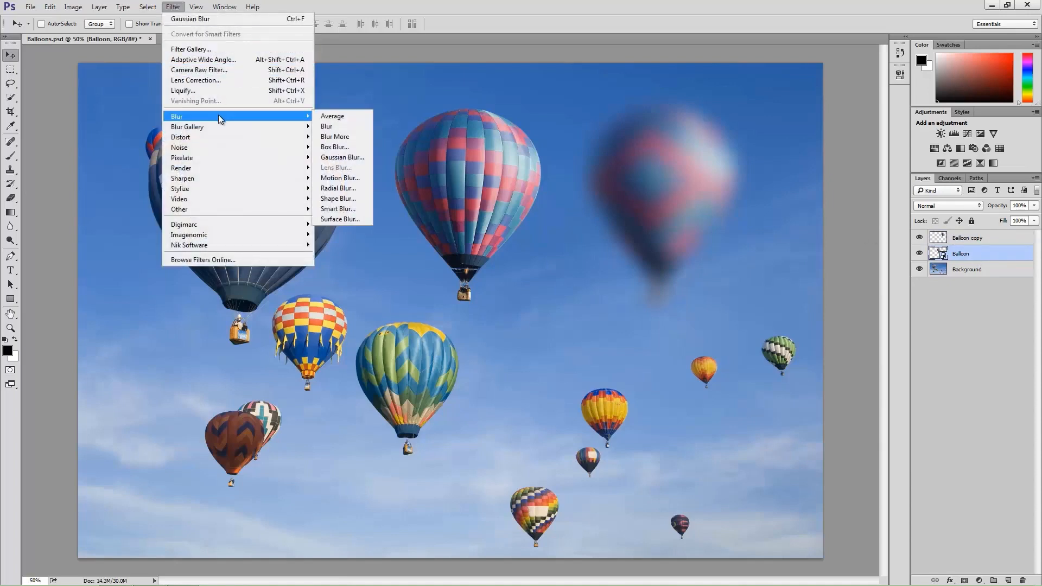
click(351, 157)
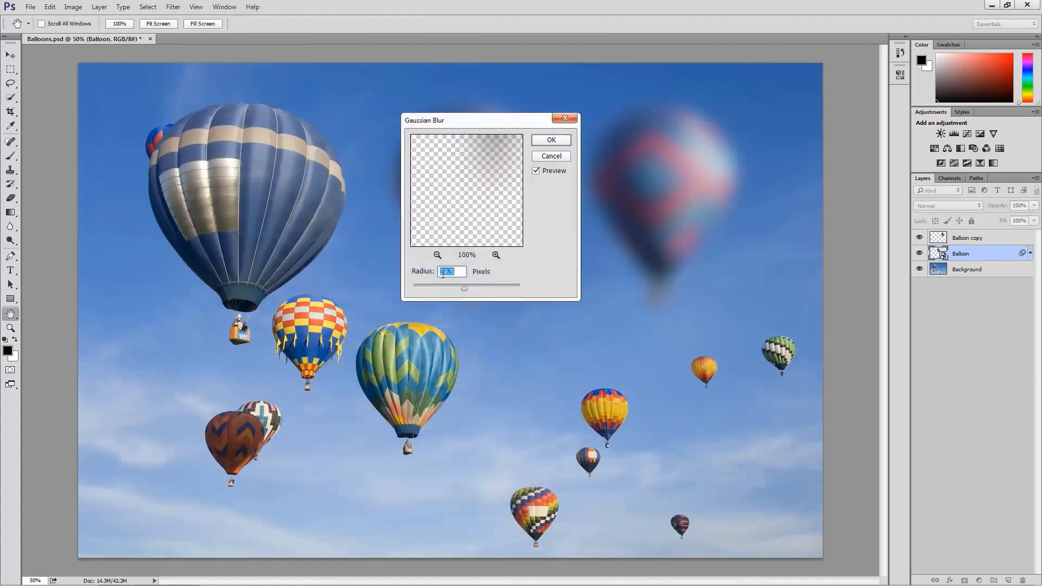
click(551, 142)
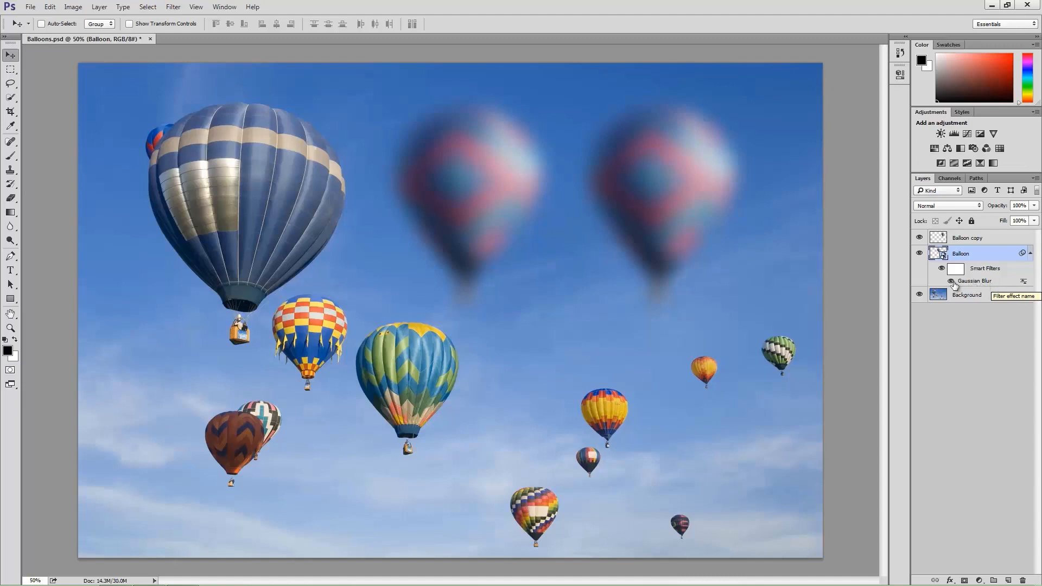
Switch the Balloon smart object's Gaussian Blur off and back on, and set its radius to about 3.8 pixels
click(950, 283)
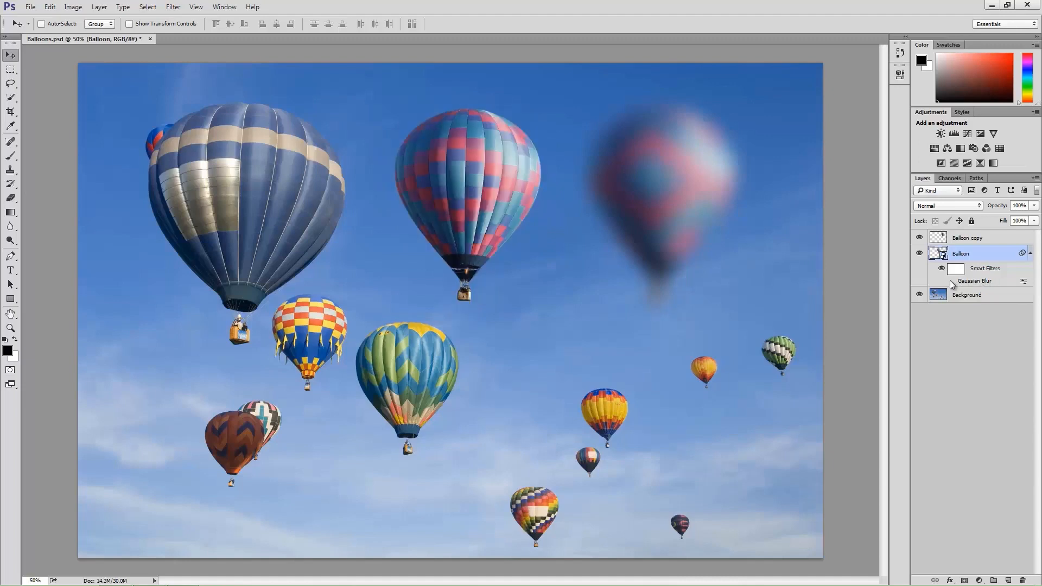
click(950, 281)
key(h)
double_click(973, 281)
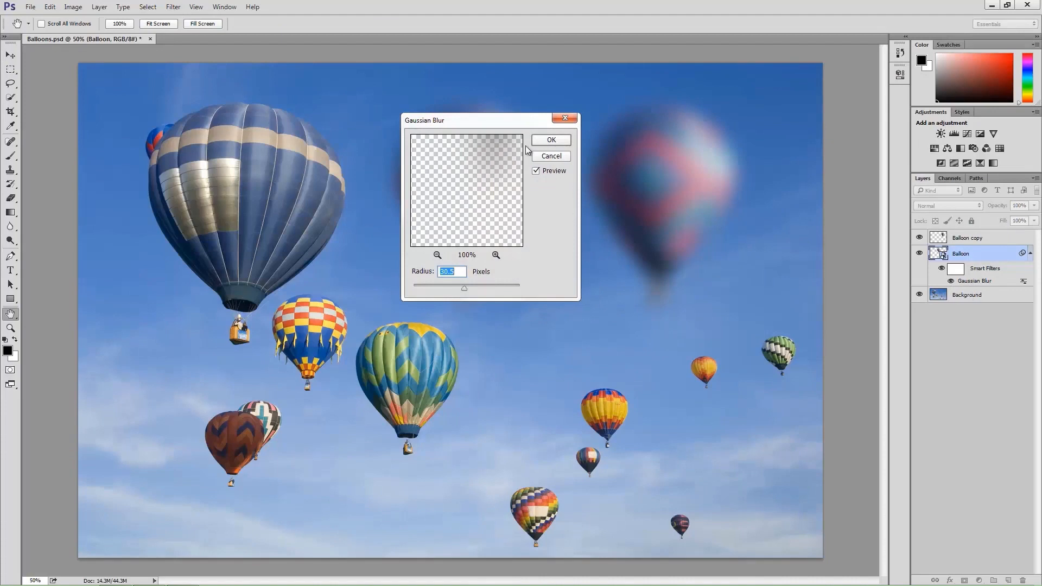
drag(517, 122, 519, 114)
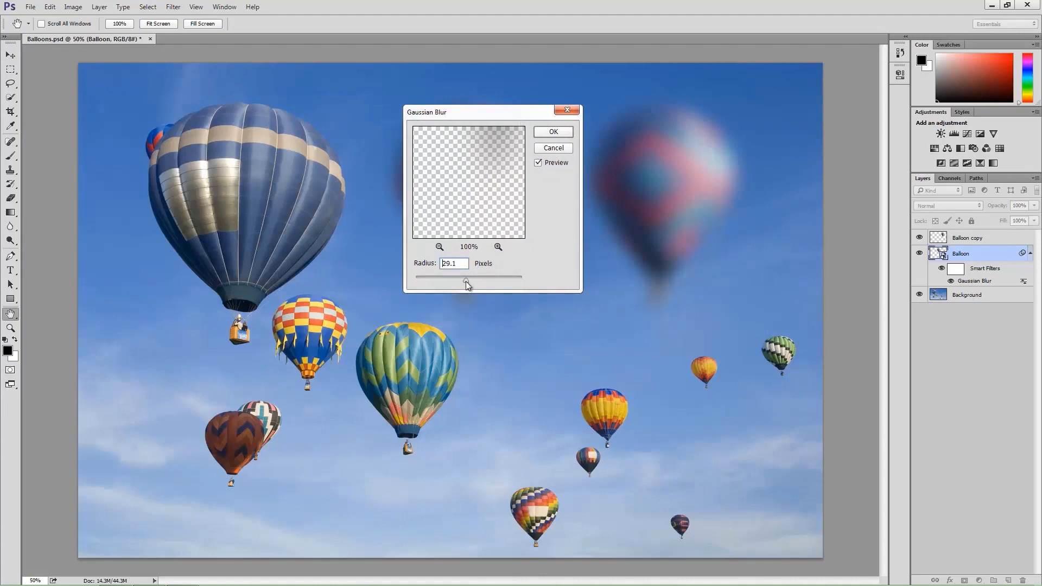
drag(466, 281, 438, 285)
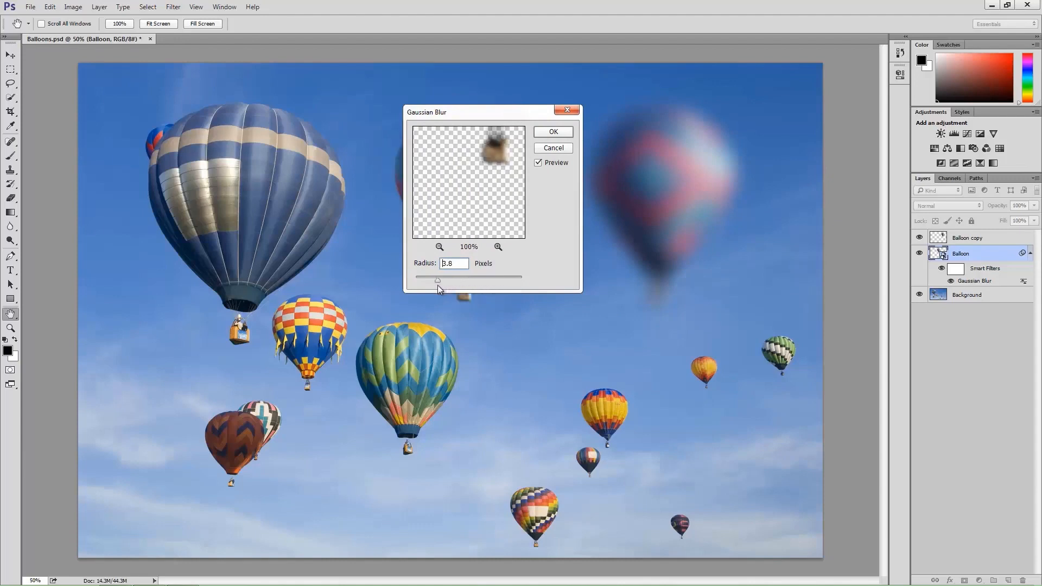
click(547, 134)
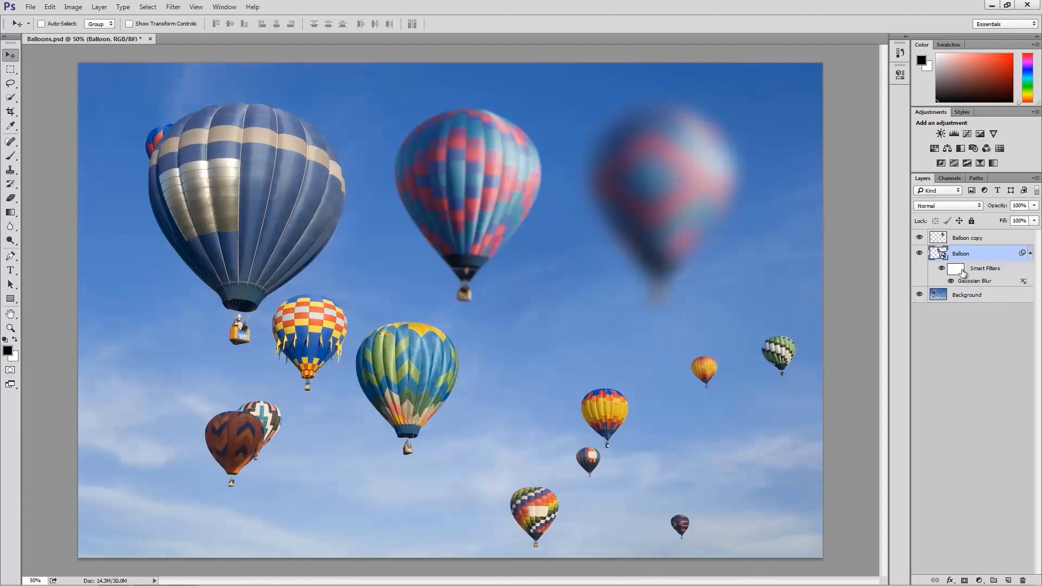
Paint black on the smart filter mask with a 90-pixel brush to hide the blur around the Balloon's basket
click(955, 269)
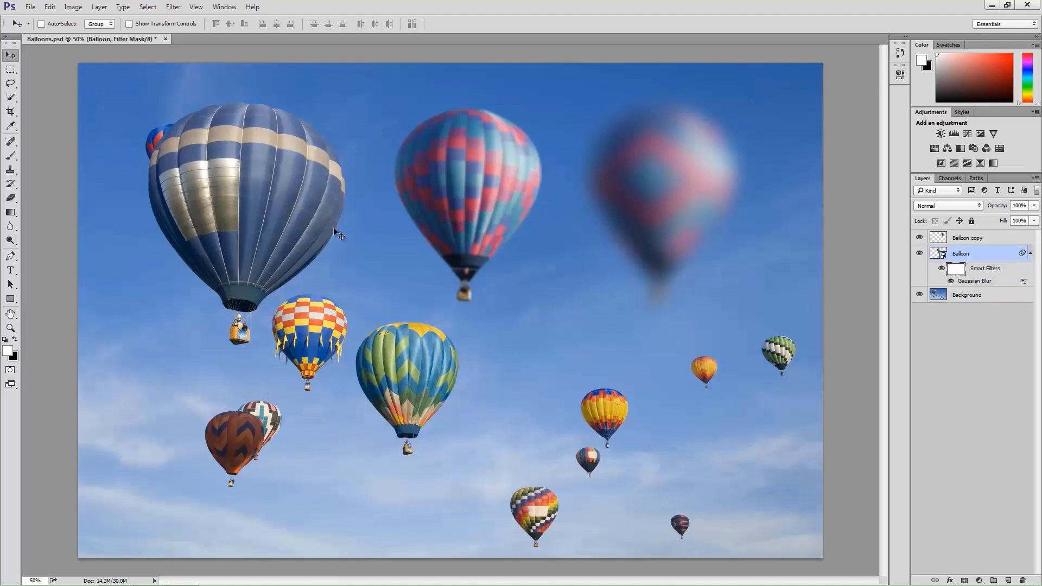
click(10, 156)
key(x)
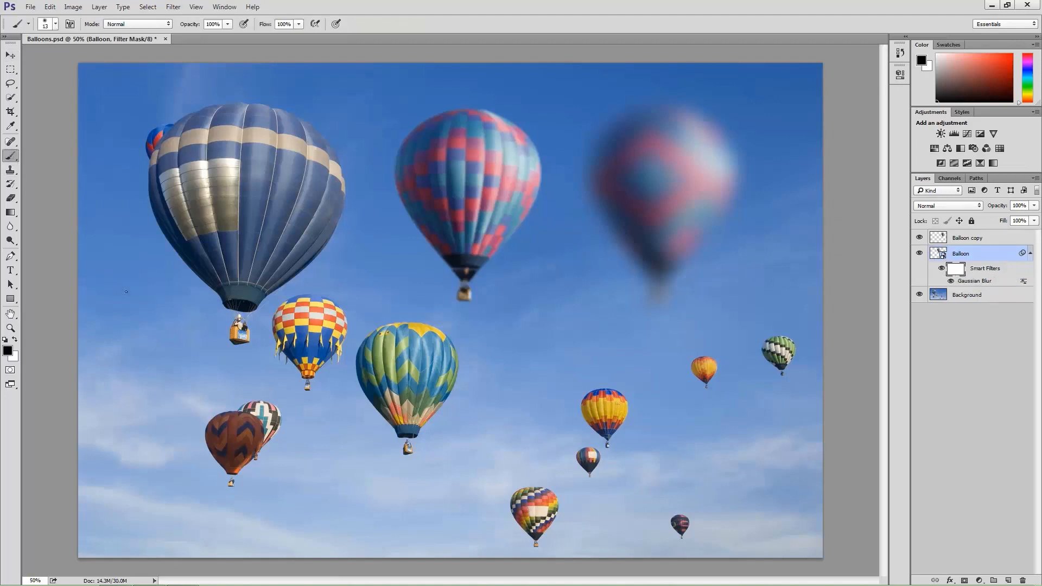
key(bracketright)
key(bracketright)
key(bracketright)
key(bracketright)
key(bracketright)
key(bracketright)
key(bracketright)
key(bracketright)
key(bracketright)
key(bracketright)
key(bracketright)
mouse_move(472, 294)
mouse_down()
mouse_move(462, 293)
mouse_move(486, 285)
mouse_move(450, 275)
mouse_move(477, 267)
mouse_move(497, 236)
mouse_move(448, 265)
mouse_move(485, 307)
mouse_up()
Delete the Balloon layer's smart filters and the blurred Balloon copy layer
drag(989, 323, 1023, 580)
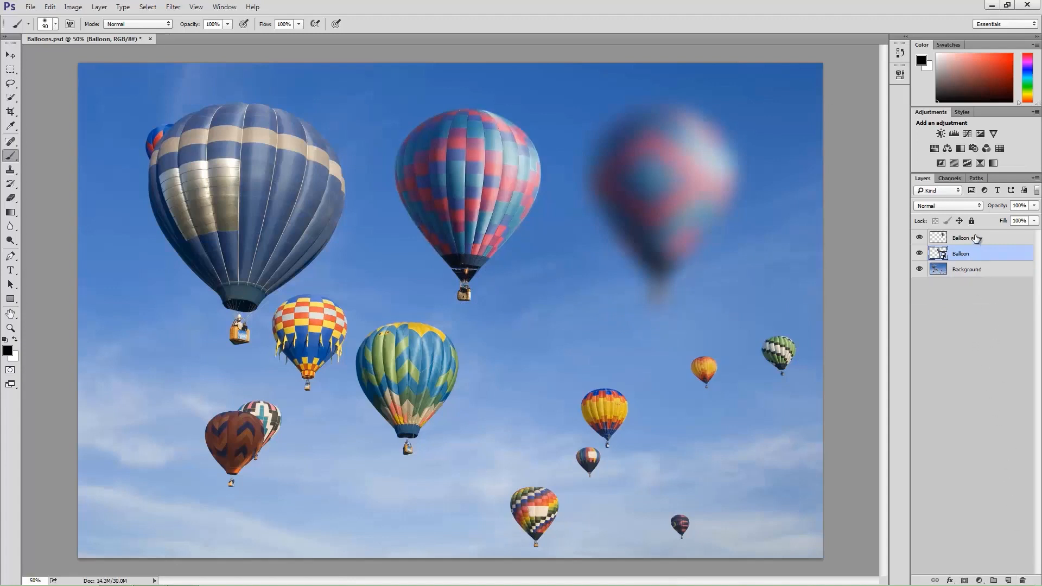
drag(976, 240, 1023, 581)
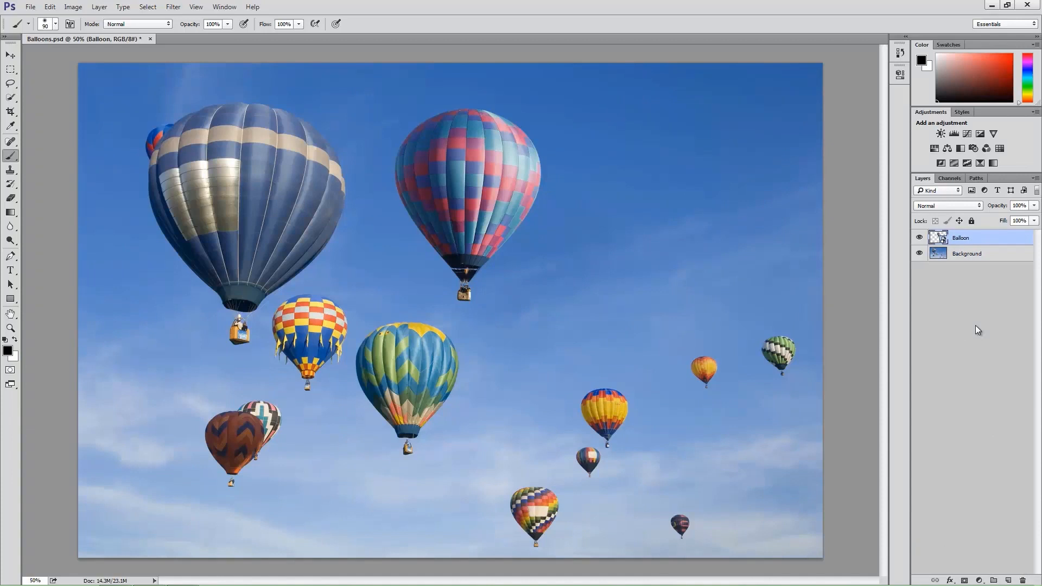
Duplicate the Balloon smart object twice across the sky to its right, and scale the lower copy to about 42%
key(v)
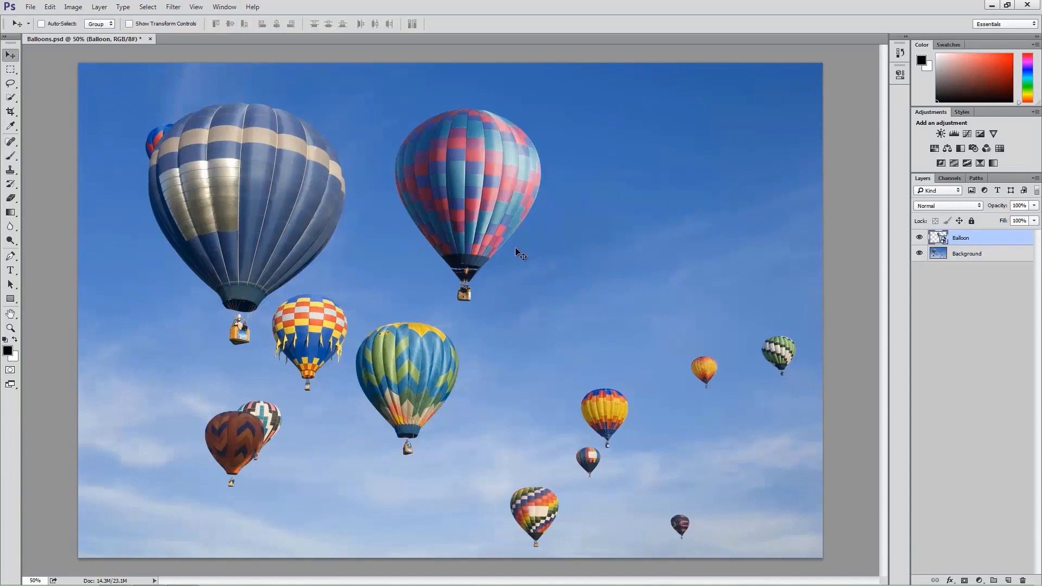
drag(520, 215, 588, 339)
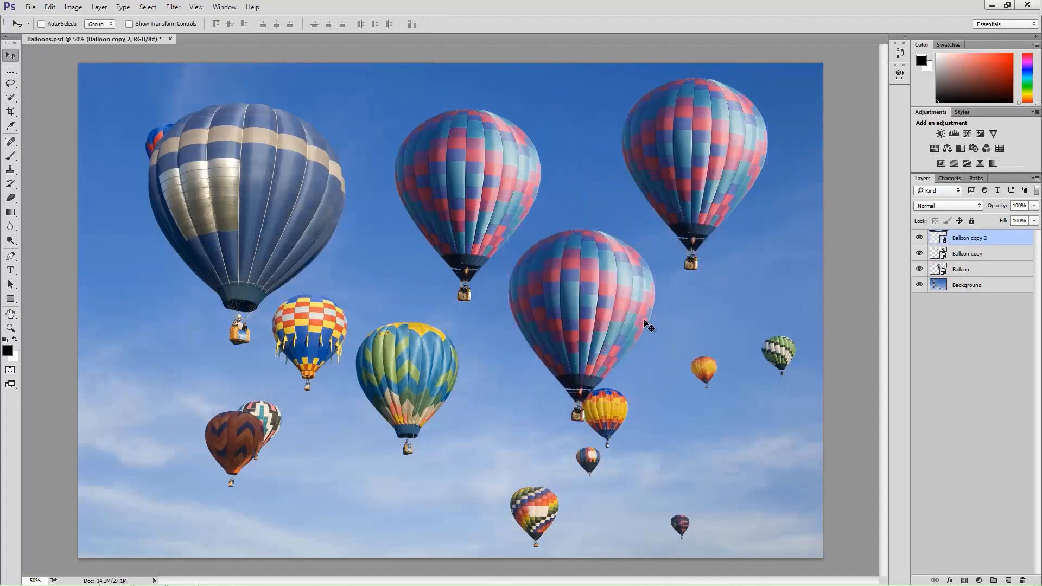
key(ctrl+t)
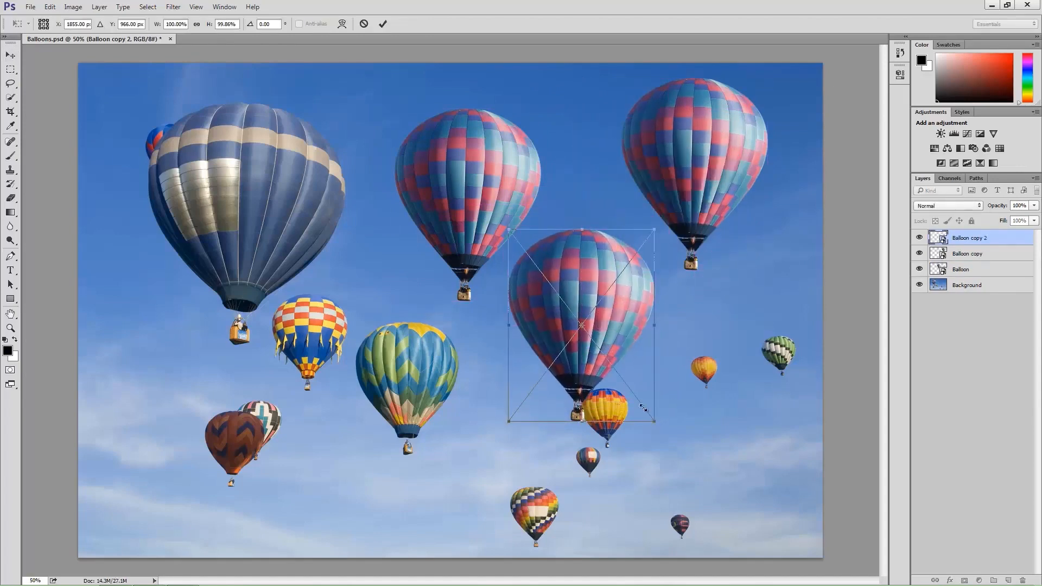
drag(655, 421, 609, 371)
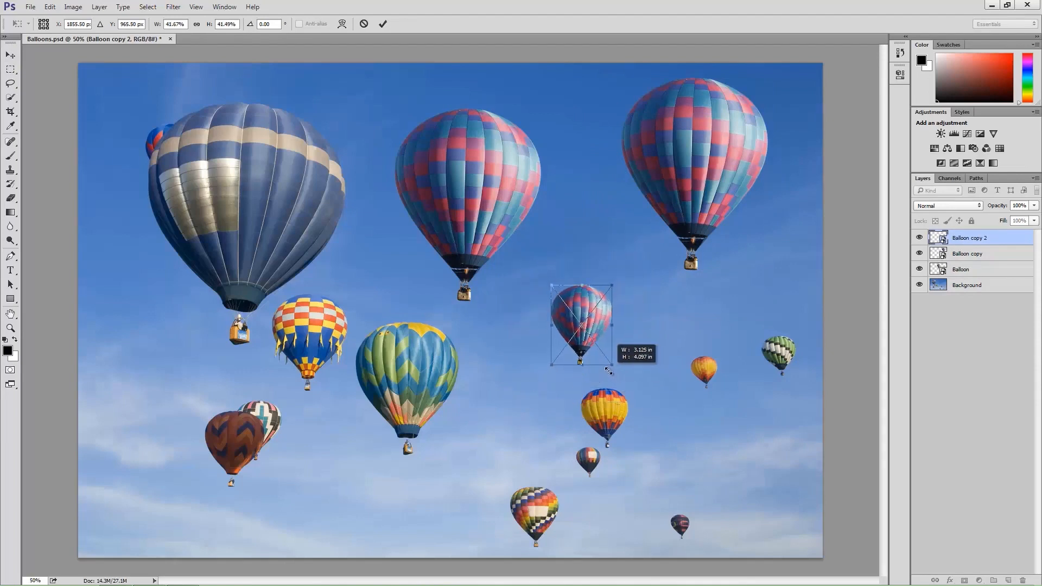
key(Return)
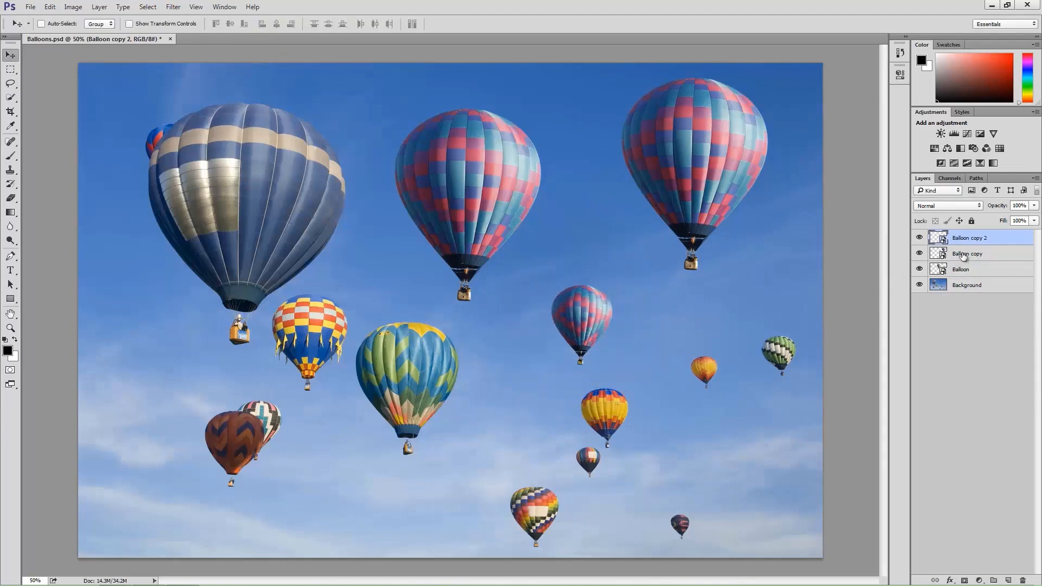
Scale down the Balloon copy smart object at the upper right of the sky and move it slightly lower
key(alt+bracketleft)
key(ctrl+t)
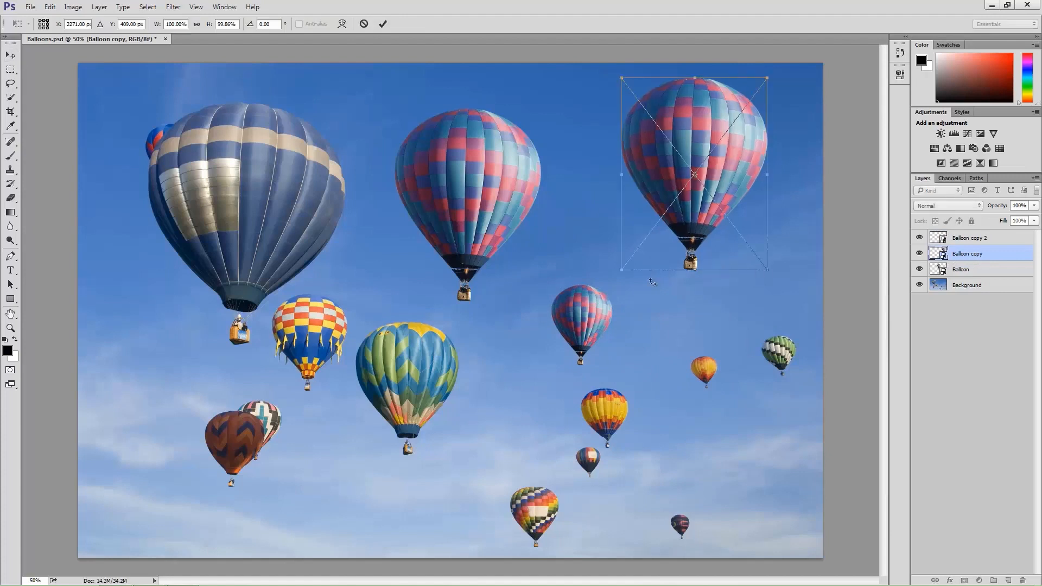
drag(621, 270, 651, 232)
key(Return)
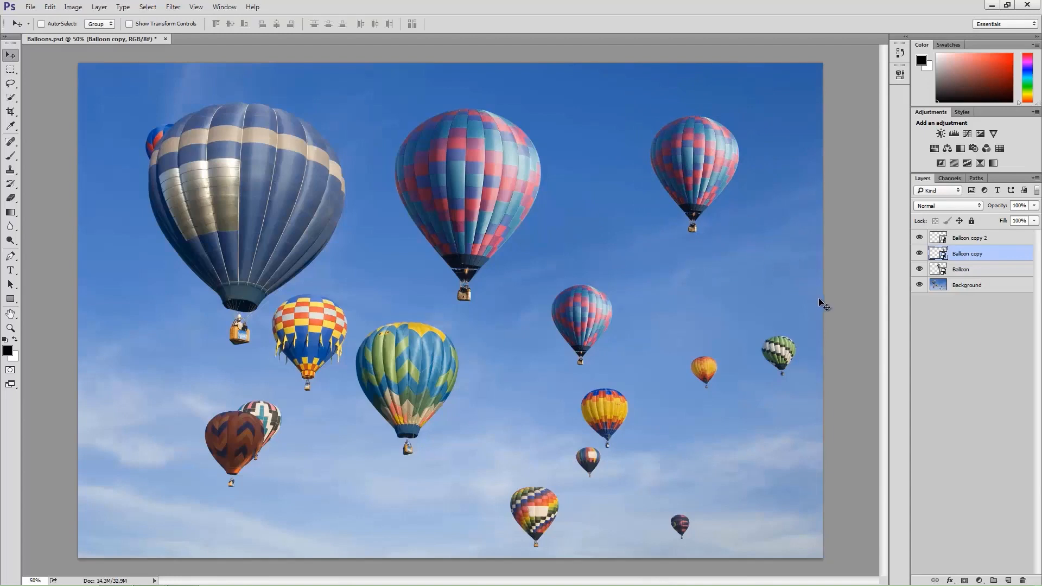
drag(727, 213, 717, 246)
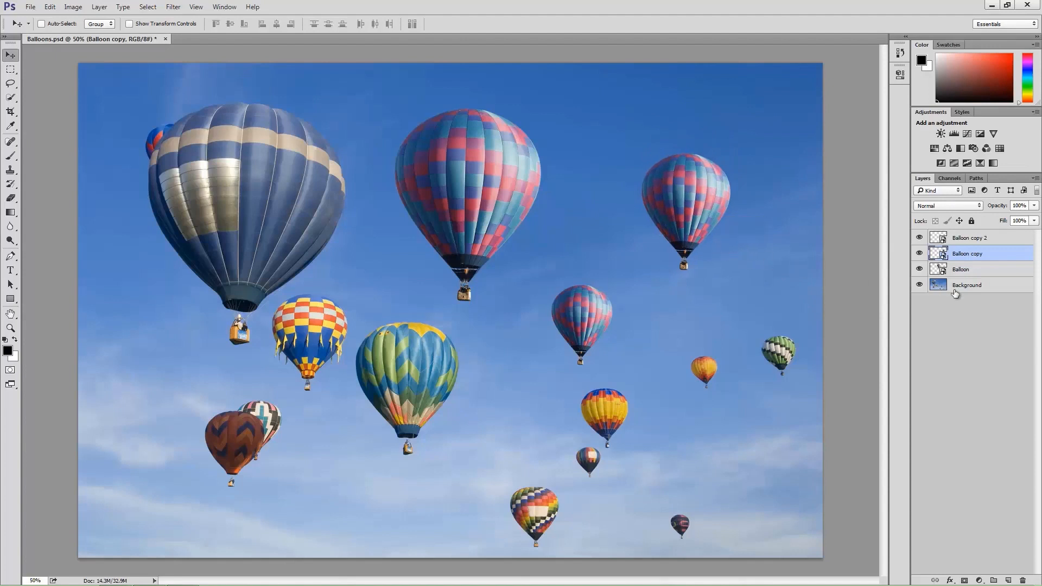
Open the original Balloon smart object's contents and add a new empty layer above the balloon
double_click(941, 270)
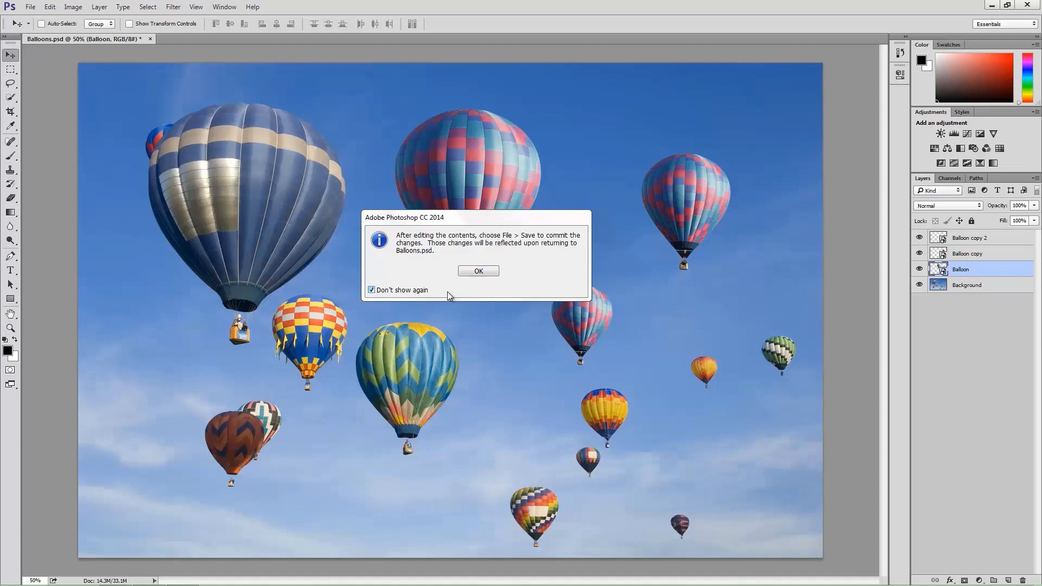
click(491, 271)
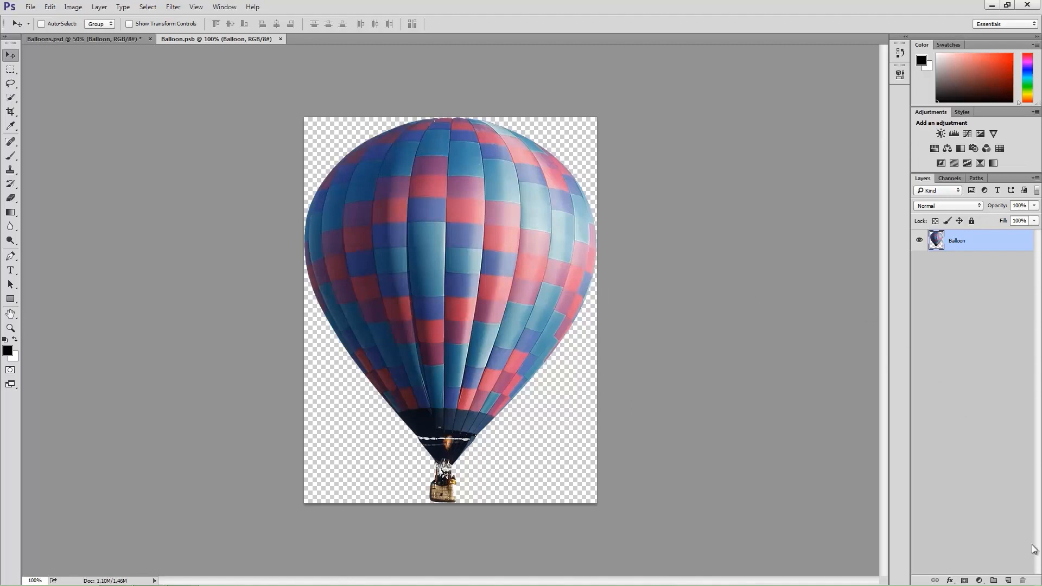
click(1010, 580)
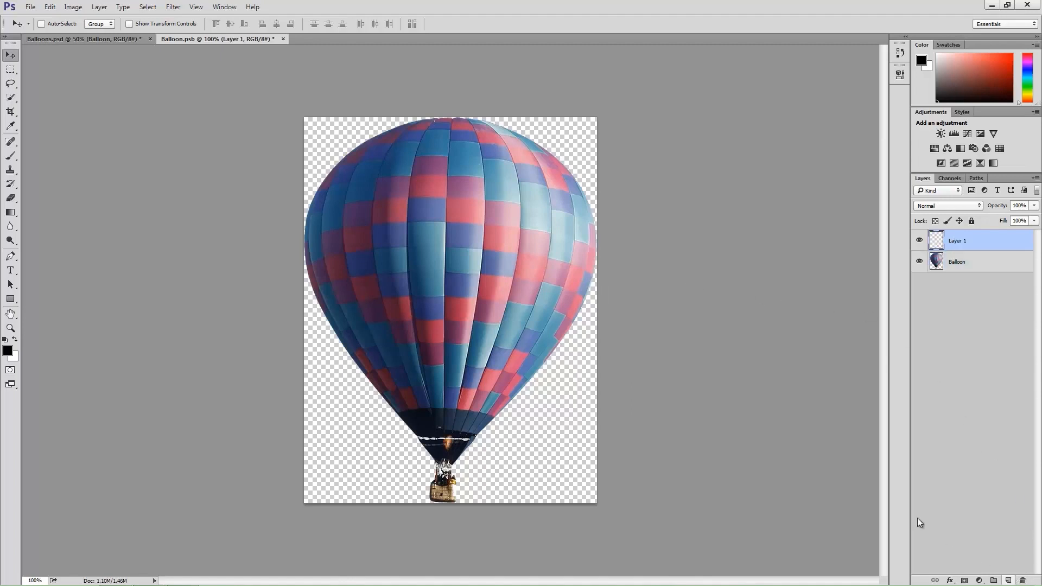
Paint a black question mark on the balloon using a 45-pixel brush, then save and close the smart object's contents
click(10, 156)
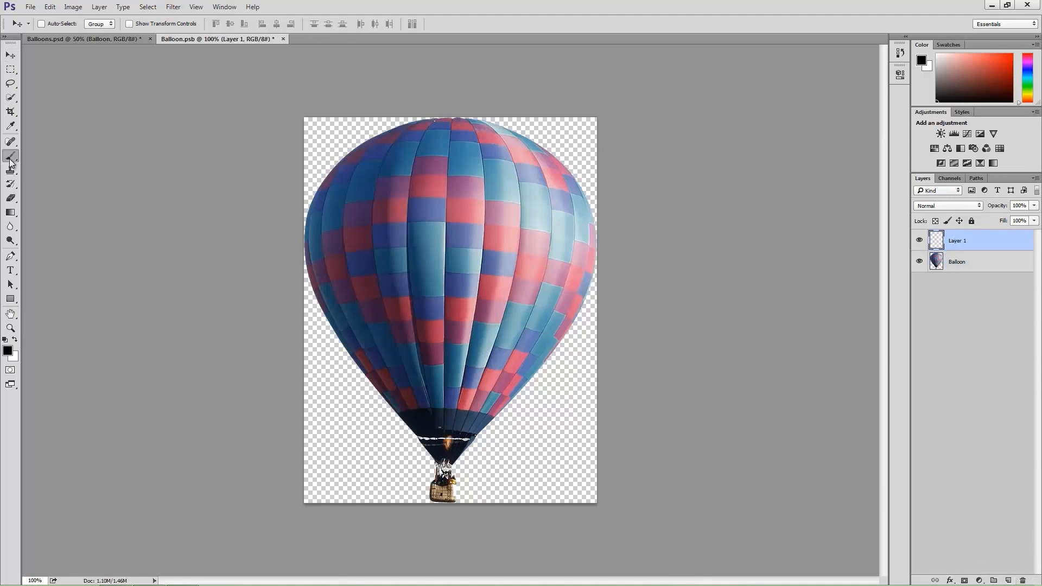
key(bracketleft)
key(bracketleft)
key(bracketleft)
key(bracketleft)
key(bracketleft)
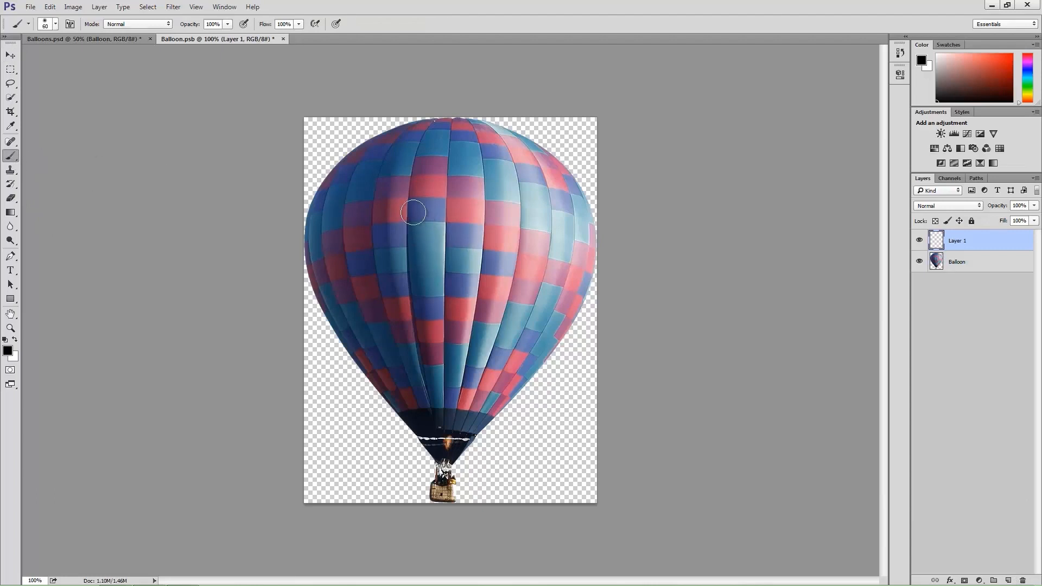
mouse_move(406, 209)
mouse_down()
mouse_move(482, 190)
mouse_move(505, 229)
mouse_move(470, 257)
mouse_move(451, 272)
mouse_up()
drag(458, 306, 450, 306)
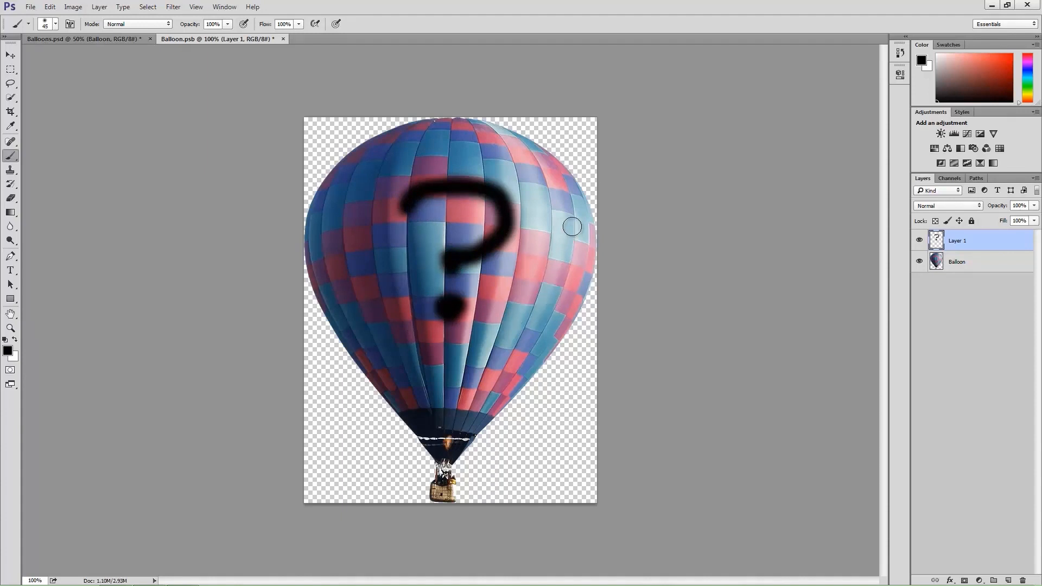
key(ctrl+s)
key(ctrl+w)
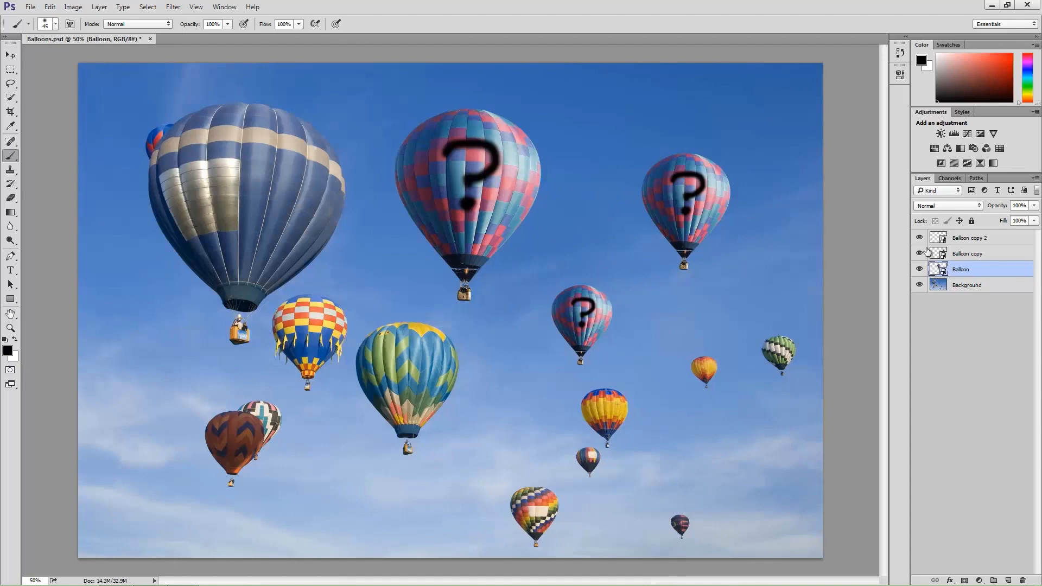
click(969, 254)
click(975, 274)
click(981, 255)
click(983, 239)
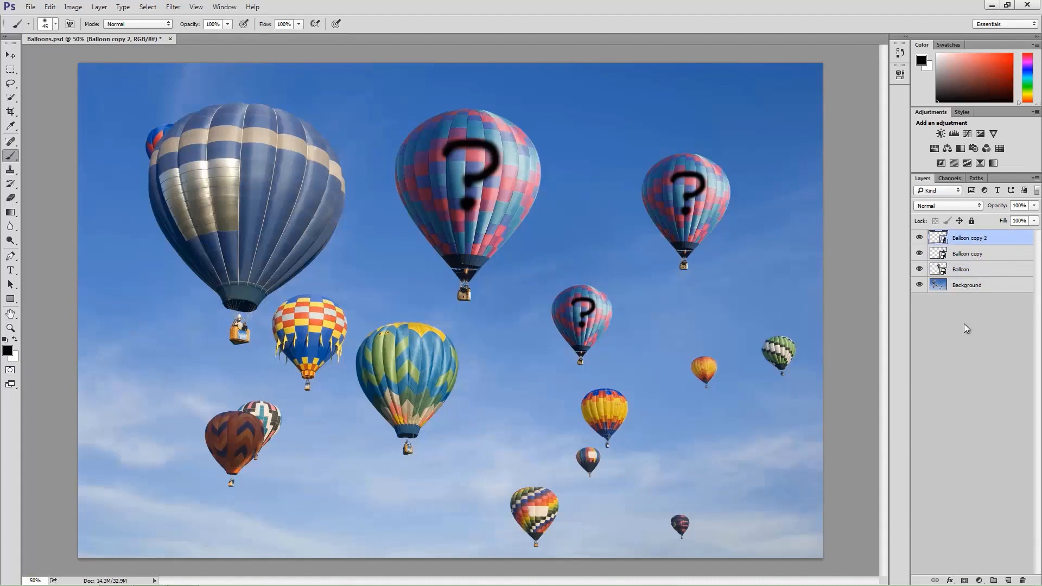
Reopen the Balloon smart object's contents, delete the question mark layer, and save and close the contents
double_click(940, 271)
drag(974, 242, 1023, 581)
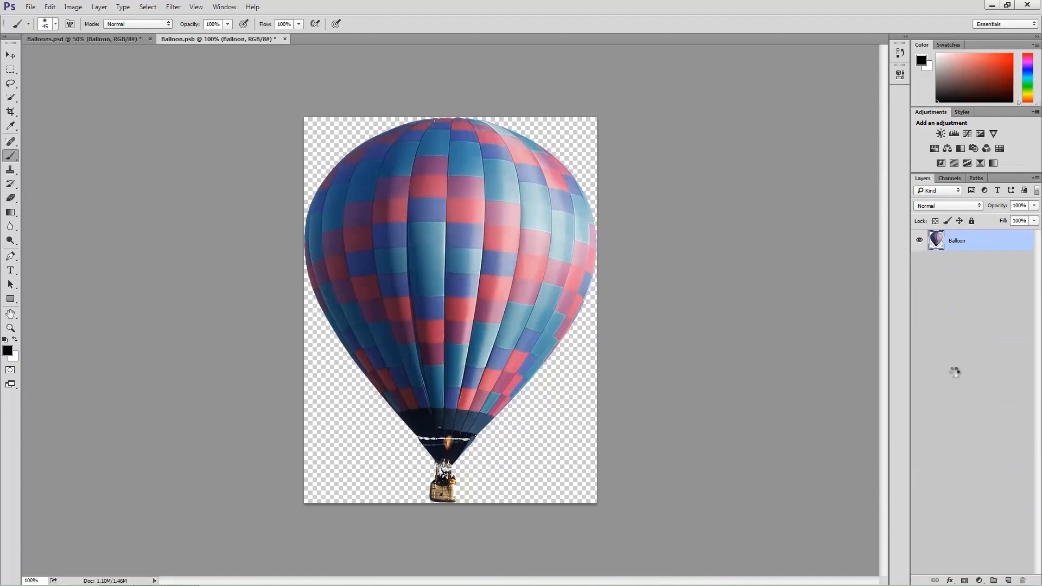
key(ctrl+w)
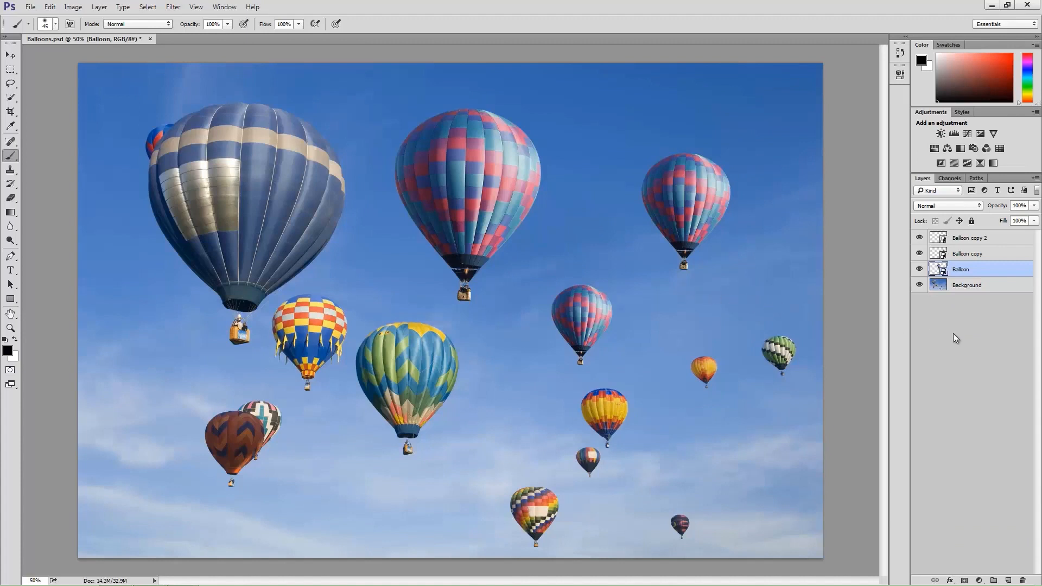
key(v)
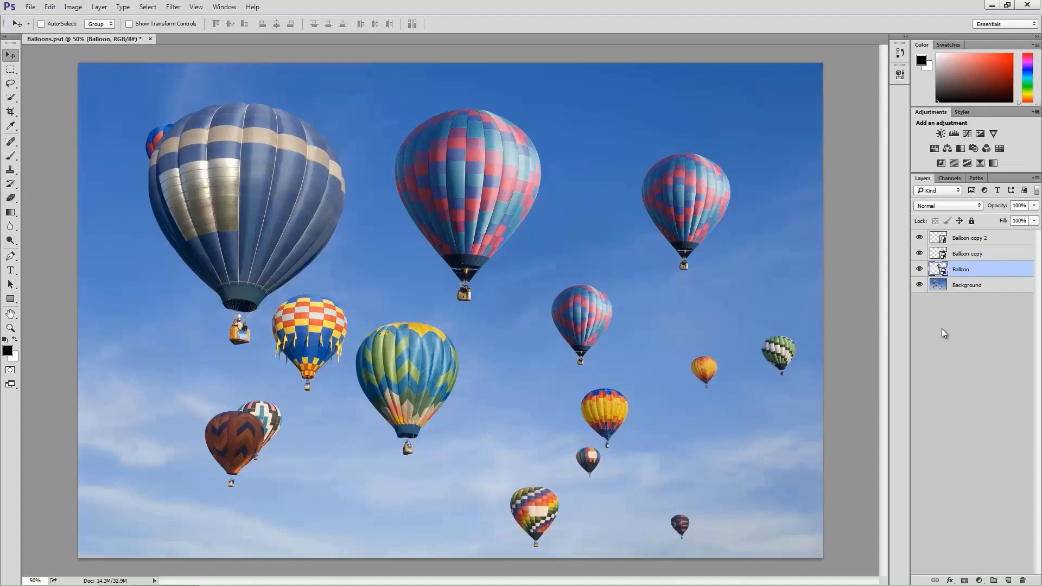
Examine the image's colour channels by toggling their visibility to isolate Blue, Green and finally Red
click(943, 178)
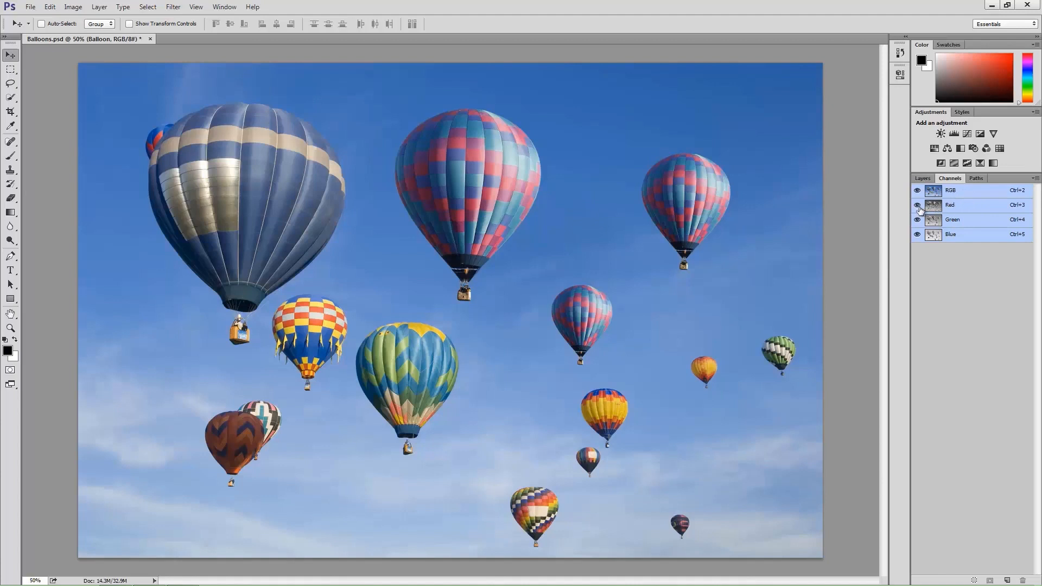
click(917, 206)
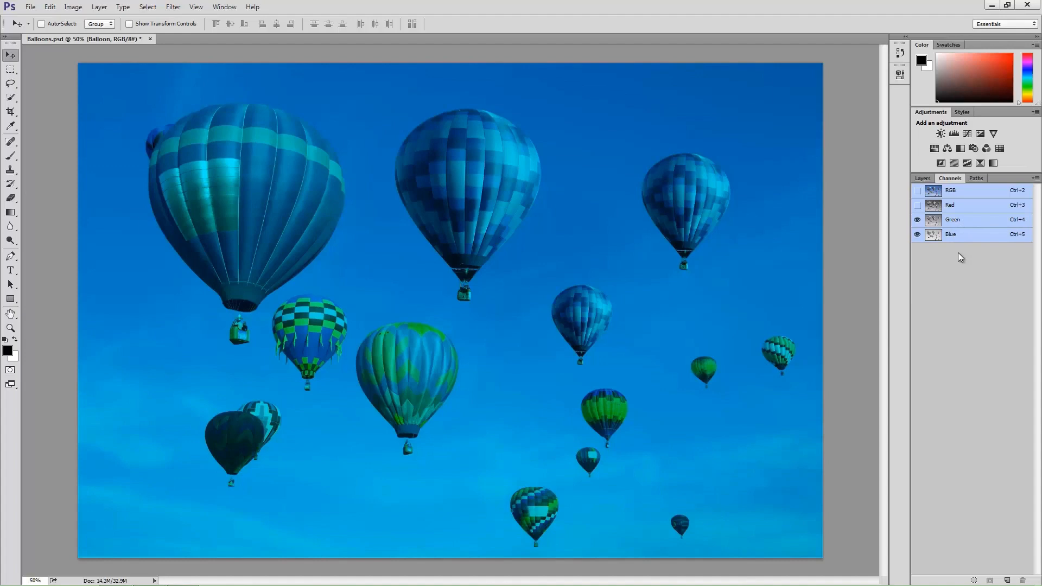
click(918, 220)
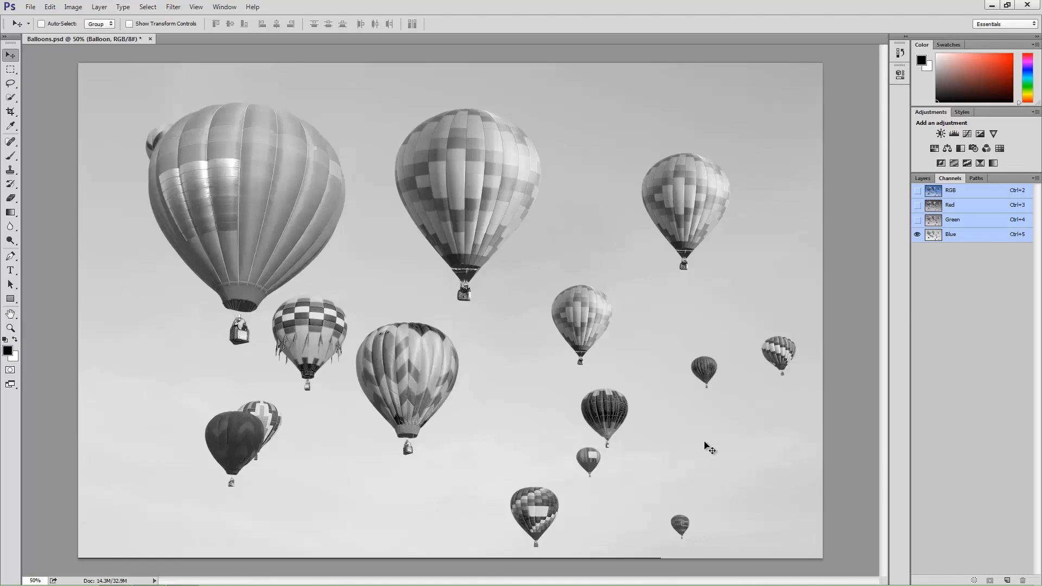
click(917, 220)
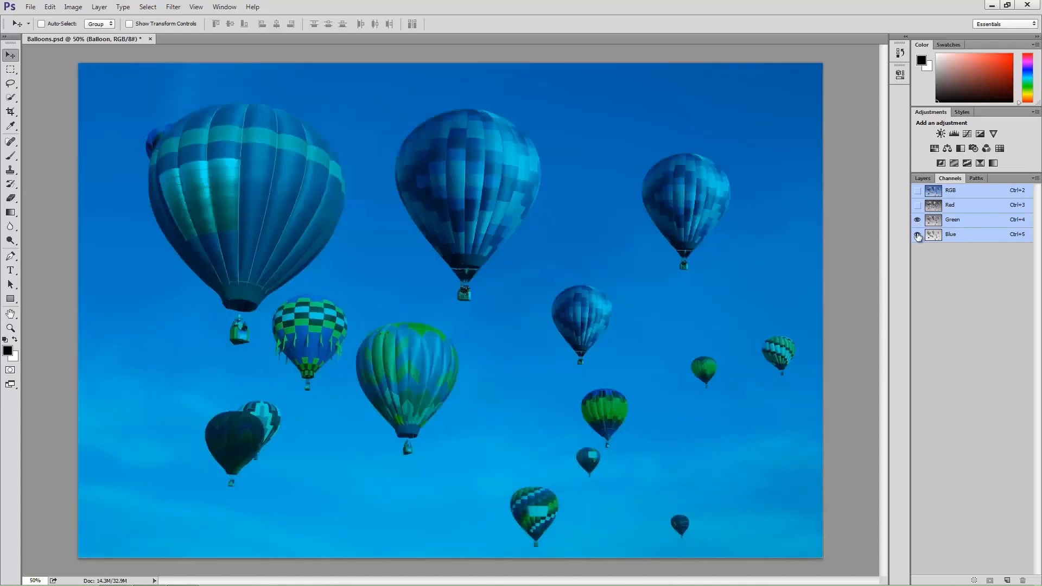
click(918, 235)
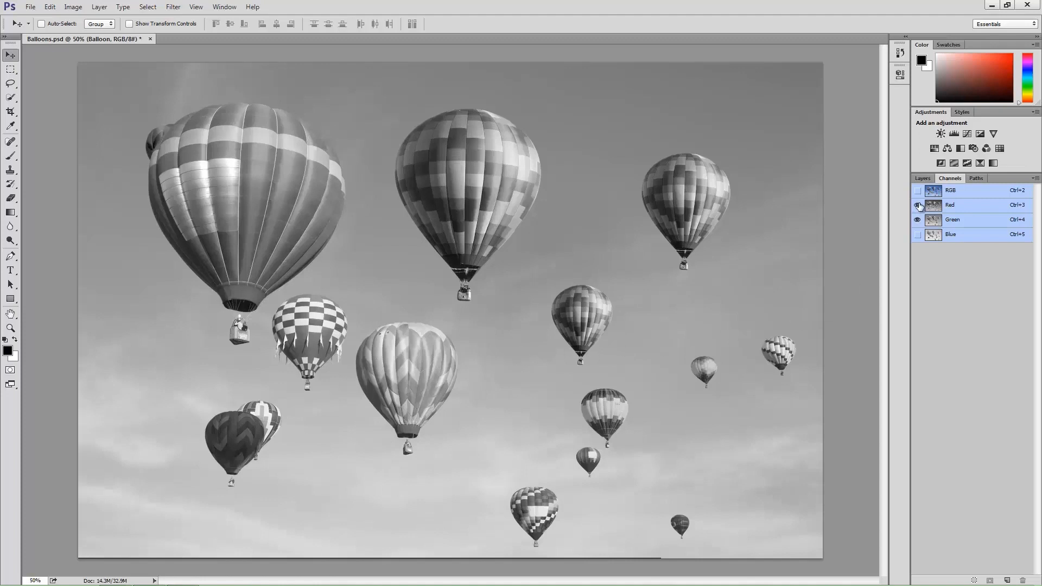
click(917, 205)
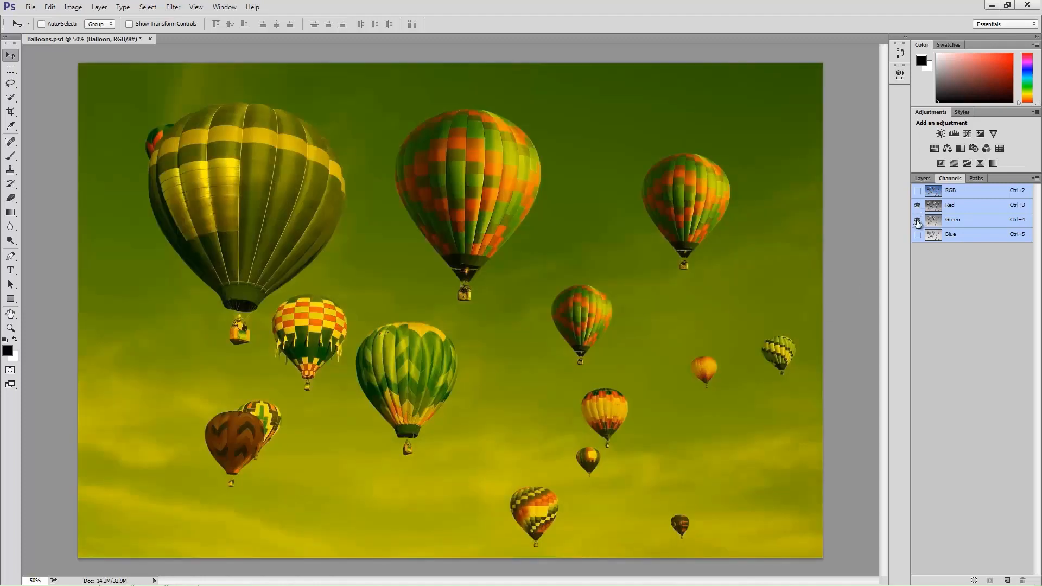
click(918, 220)
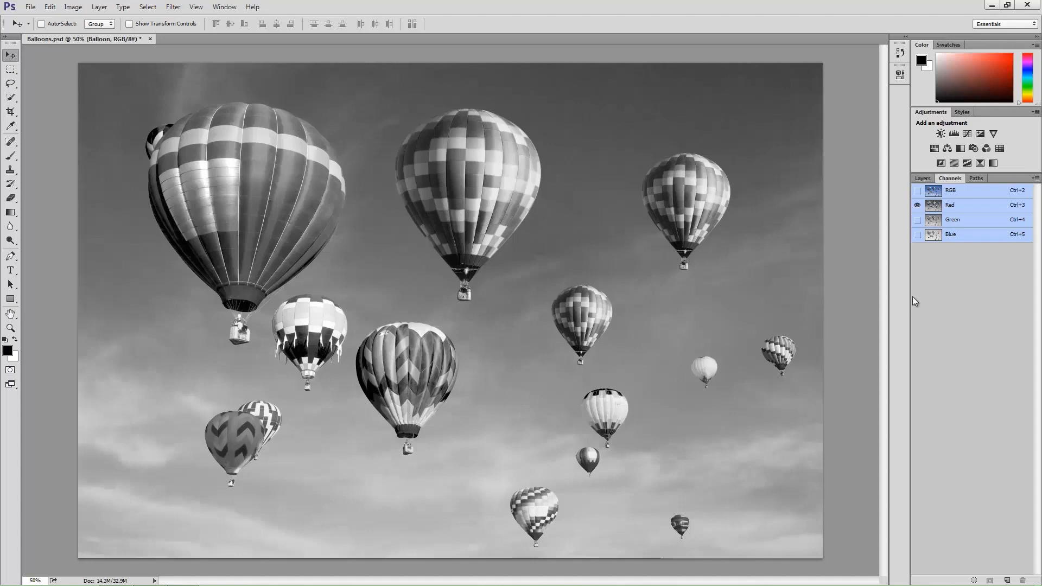
Restore the visibility of all RGB channels and add a layer mask to the Balloon layer
click(917, 191)
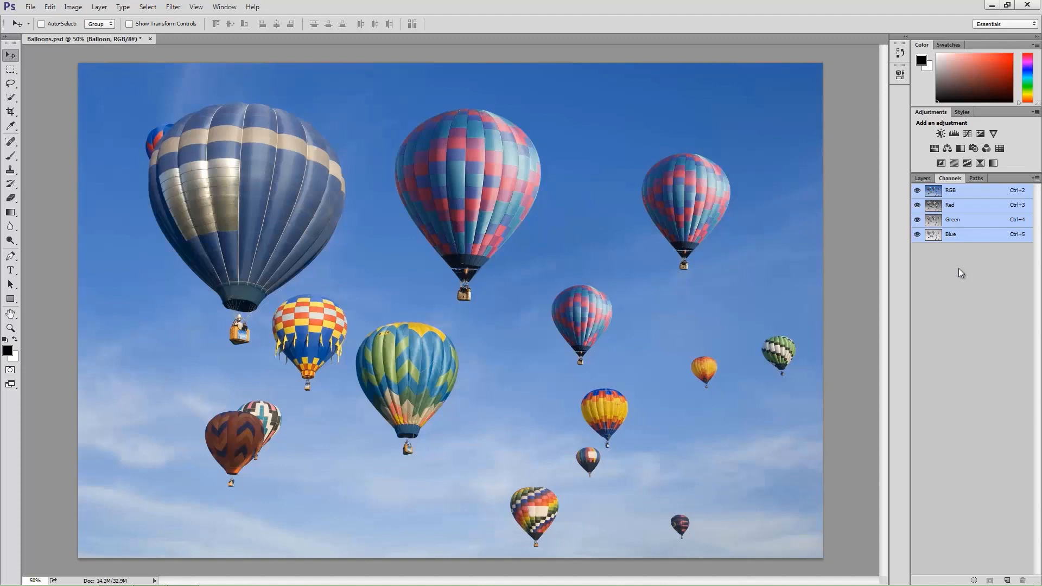
click(924, 179)
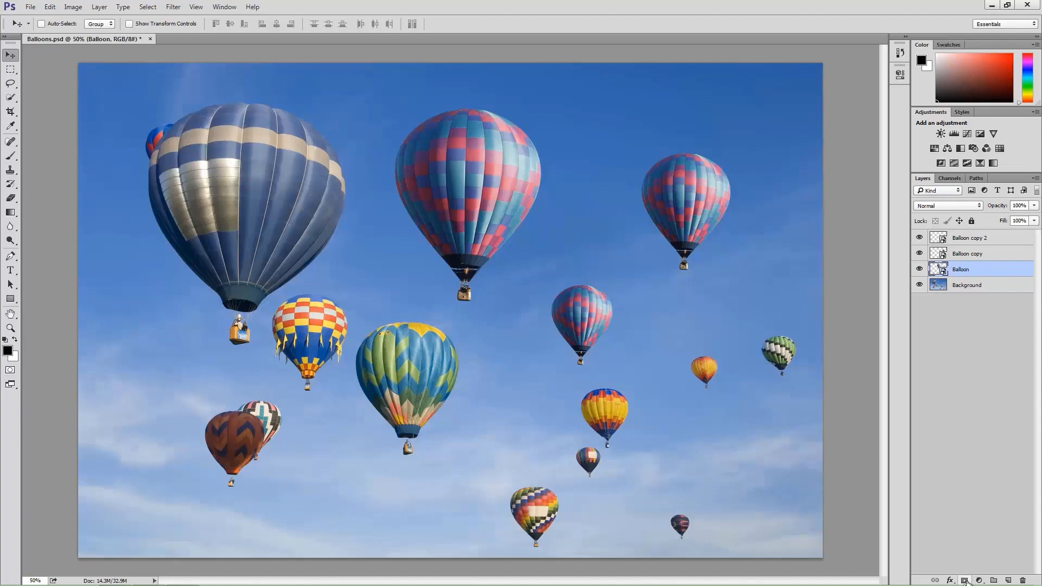
click(965, 581)
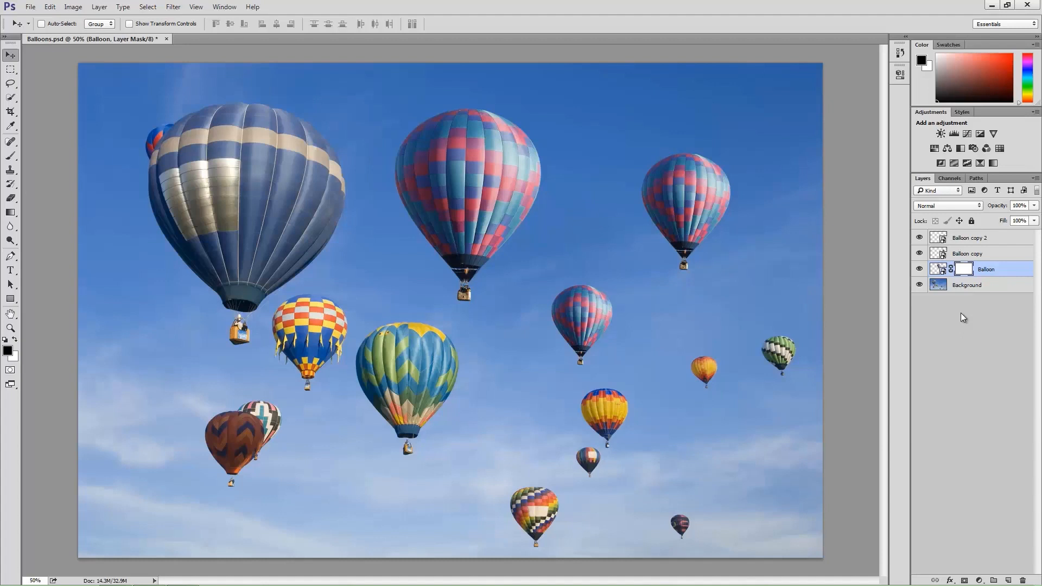
Paint black on the Balloon mask to hide the balloon's right side, and restore parts of it in white with a 70-pixel brush
key(b)
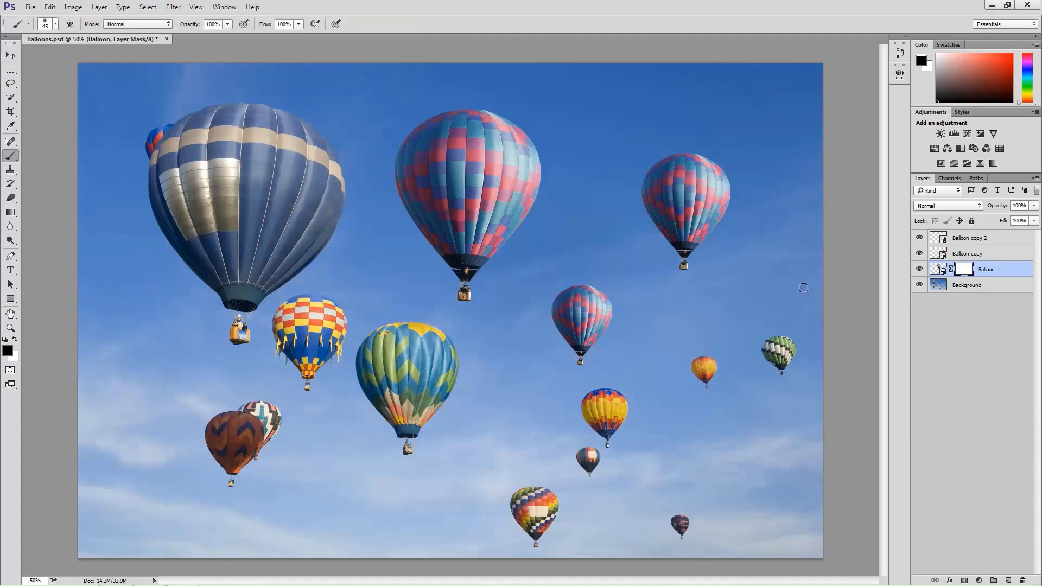
mouse_move(513, 245)
mouse_down()
mouse_move(537, 172)
mouse_move(519, 221)
mouse_move(532, 157)
mouse_move(522, 218)
mouse_move(513, 167)
mouse_move(512, 195)
mouse_move(522, 119)
mouse_move(516, 199)
mouse_move(538, 139)
mouse_move(530, 191)
mouse_move(538, 152)
mouse_move(539, 204)
mouse_move(530, 129)
mouse_move(515, 187)
mouse_move(513, 128)
mouse_move(509, 156)
mouse_move(498, 110)
mouse_move(504, 222)
mouse_move(511, 192)
mouse_move(501, 255)
mouse_move(518, 209)
mouse_up()
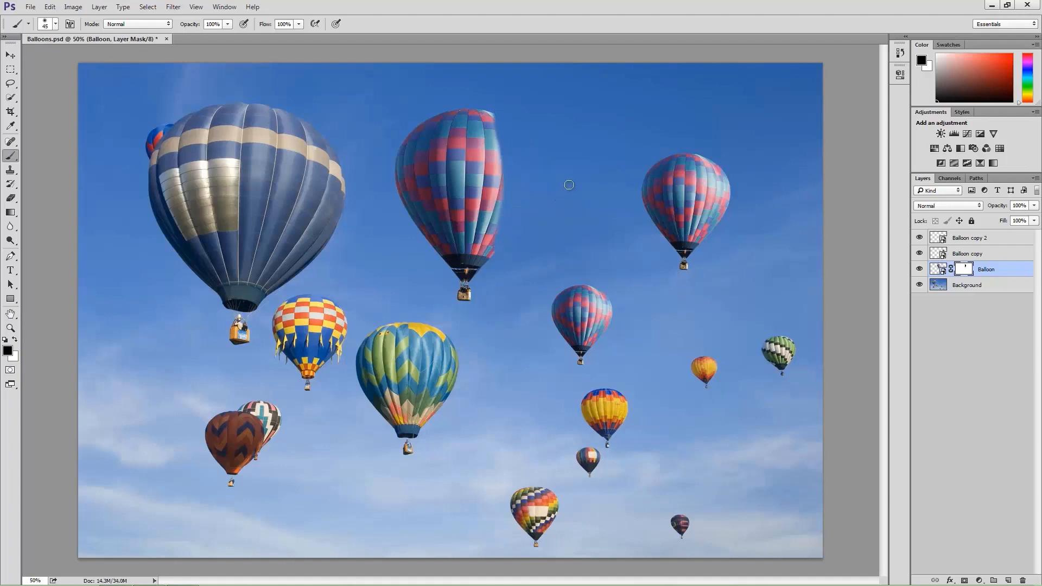
key(bracketright)
key(bracketright)
key(bracketright)
key(x)
mouse_move(482, 248)
mouse_down()
mouse_move(511, 252)
mouse_move(484, 235)
mouse_move(518, 238)
mouse_move(501, 222)
mouse_move(522, 211)
mouse_move(502, 201)
mouse_move(547, 200)
mouse_move(490, 185)
mouse_move(564, 171)
mouse_move(483, 180)
mouse_move(558, 163)
mouse_move(494, 224)
mouse_move(488, 215)
mouse_up()
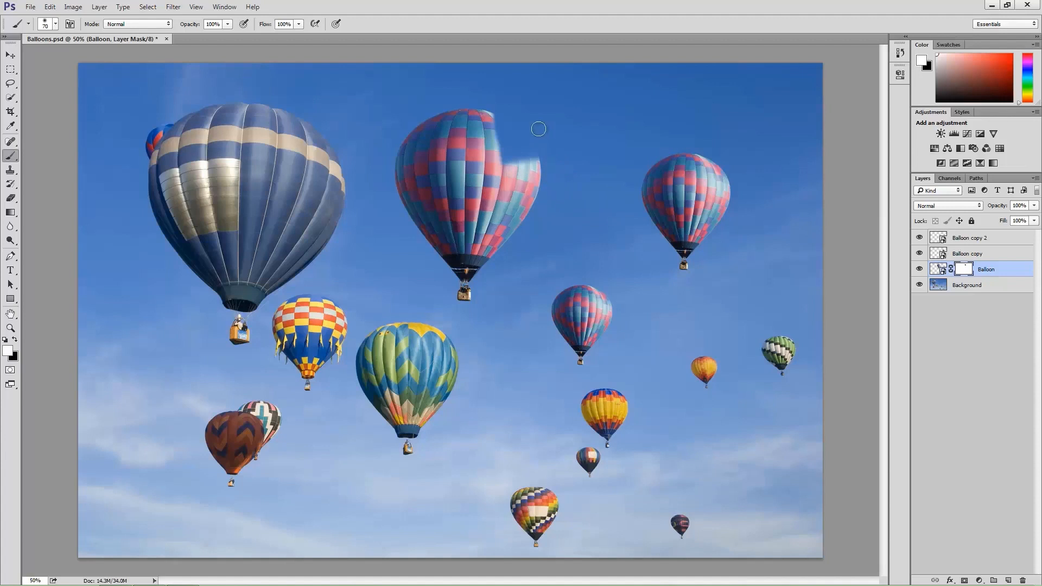
mouse_move(535, 128)
mouse_down()
mouse_move(516, 128)
mouse_move(531, 112)
mouse_up()
click(55, 24)
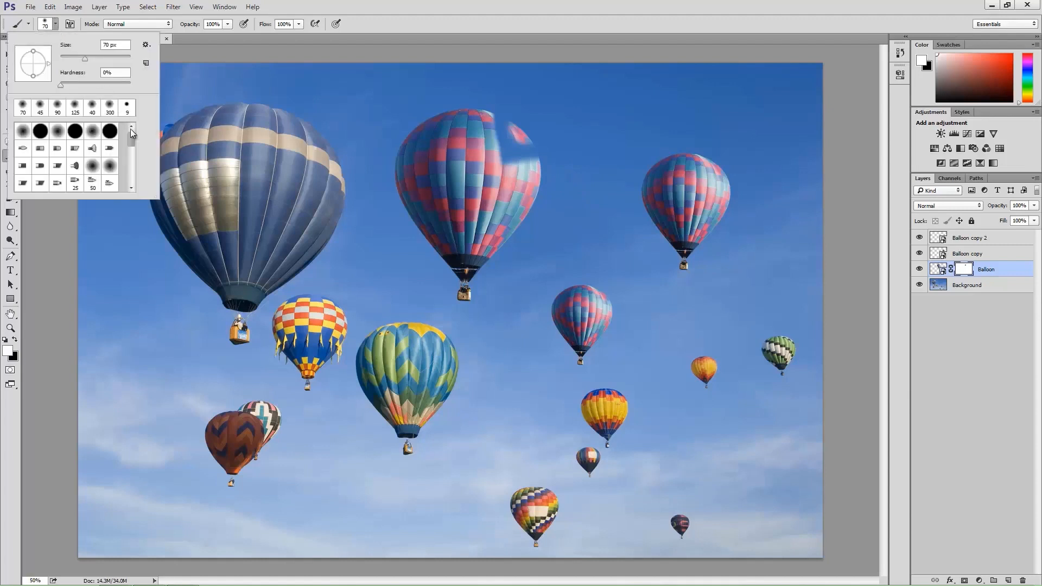
drag(132, 138, 131, 179)
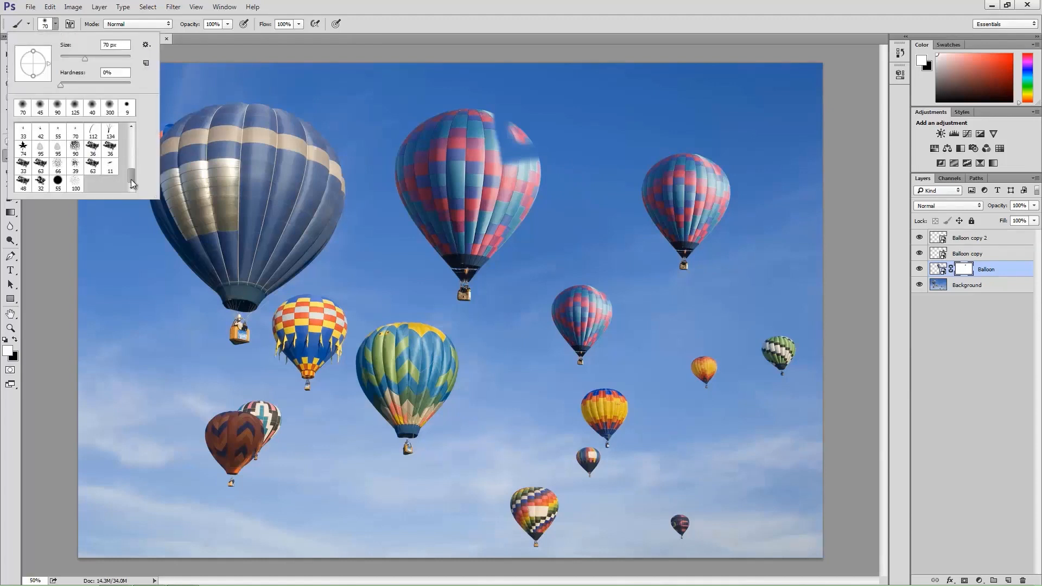
click(55, 26)
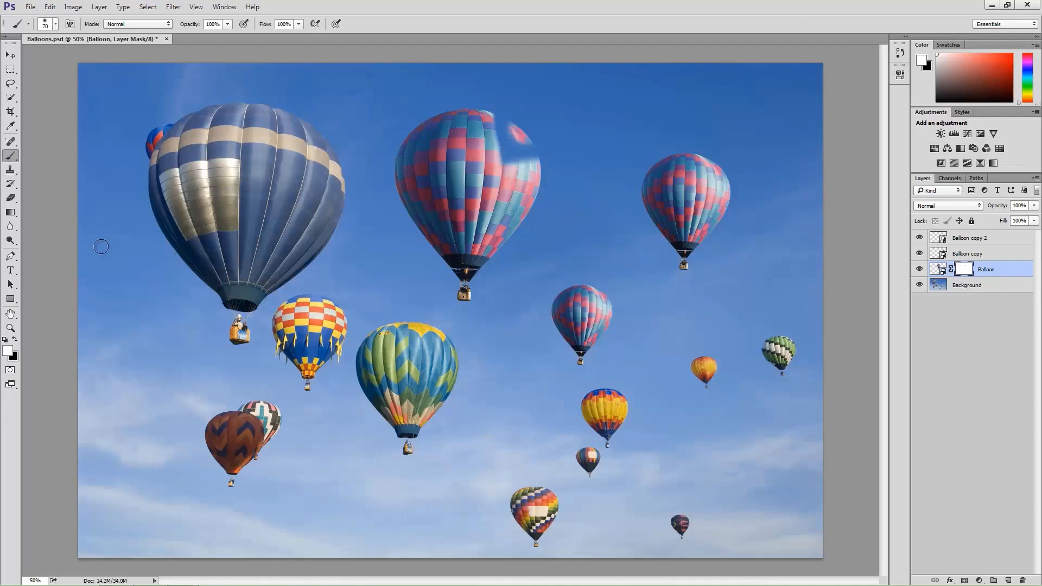
Apply a linear white-to-black gradient to the Balloon mask from the balloon's crown down to its basket, and invert the mask
click(10, 213)
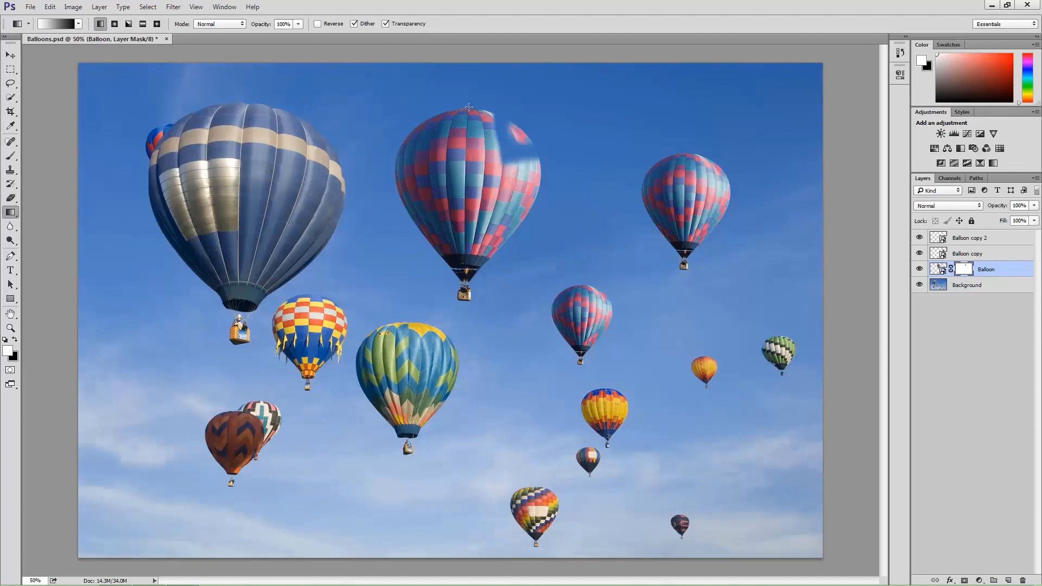
drag(469, 107, 464, 298)
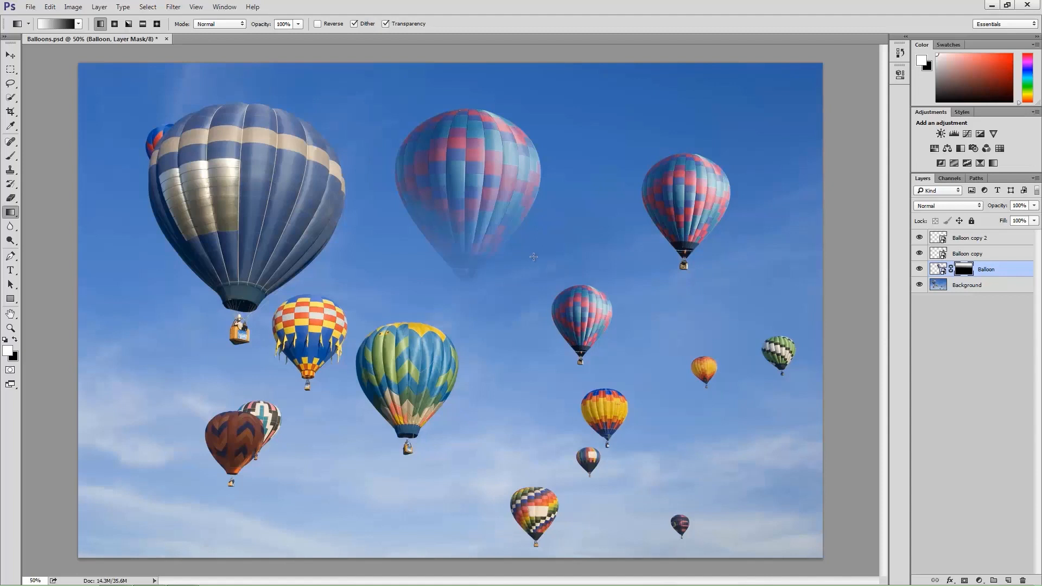
key(ctrl+i)
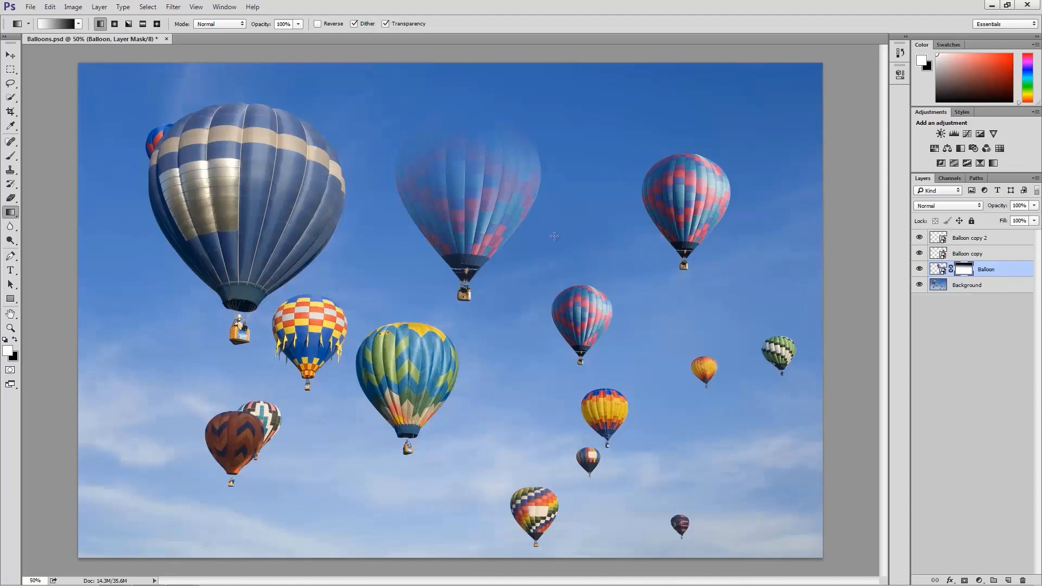
Shift the Balloon layer slightly down and left with its linked mask, and unlink the mask to move only the balloon upward
click(929, 267)
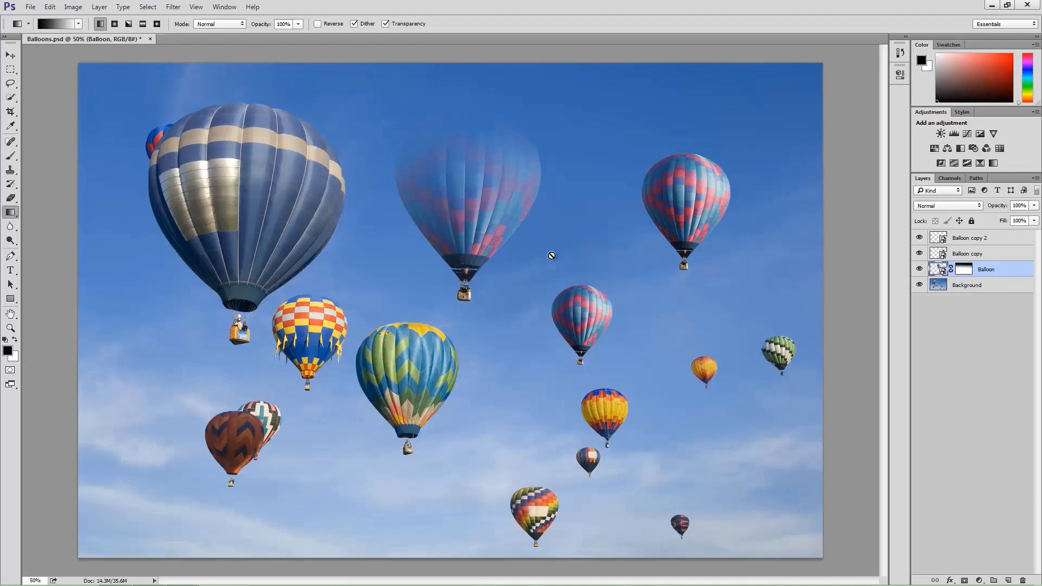
key(v)
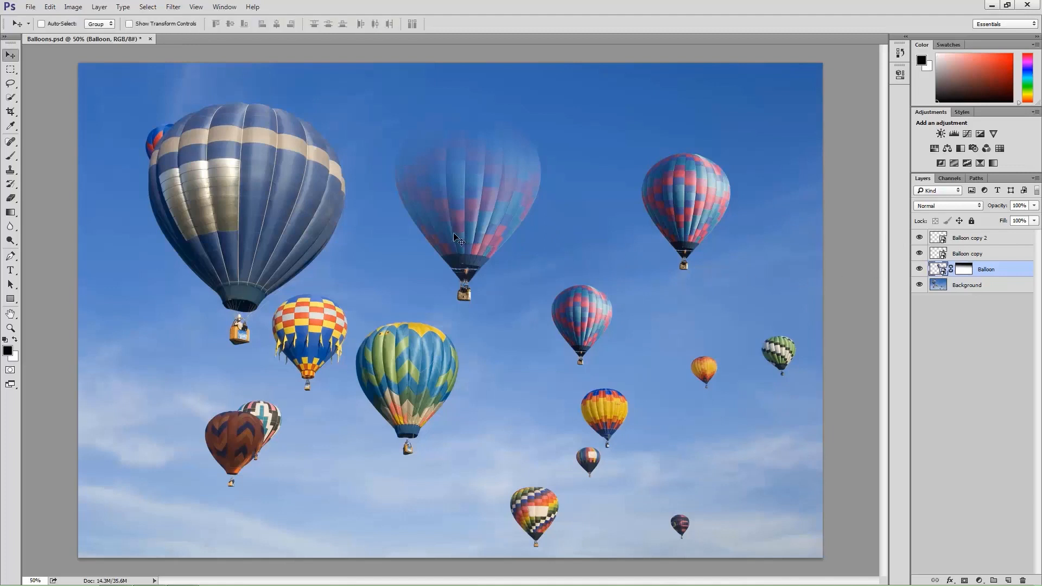
mouse_move(464, 234)
mouse_down()
mouse_move(487, 265)
mouse_move(548, 216)
mouse_move(409, 221)
mouse_move(408, 190)
mouse_move(486, 204)
mouse_move(591, 191)
mouse_move(623, 147)
mouse_move(504, 369)
mouse_move(448, 210)
mouse_move(599, 211)
mouse_move(456, 244)
mouse_up()
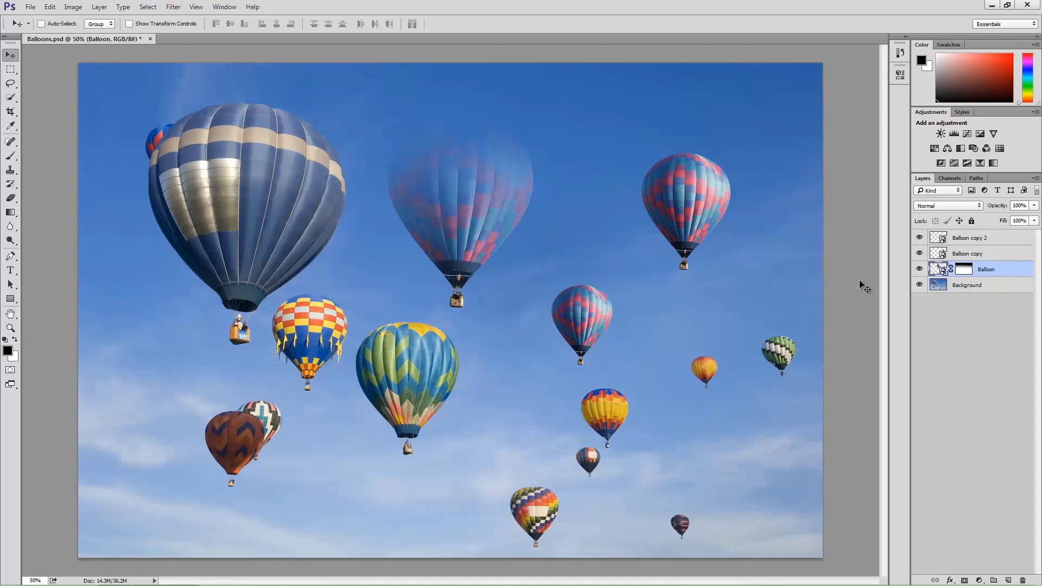
click(951, 270)
drag(479, 232, 478, 157)
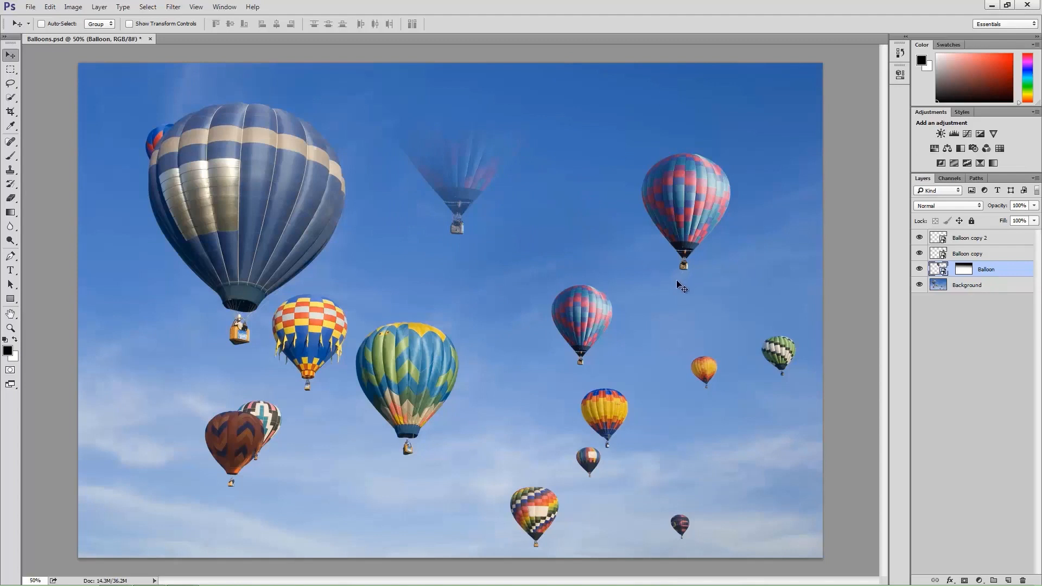
Copy the Balloon layer's gradient mask onto the Balloon copy layer
key(alt)
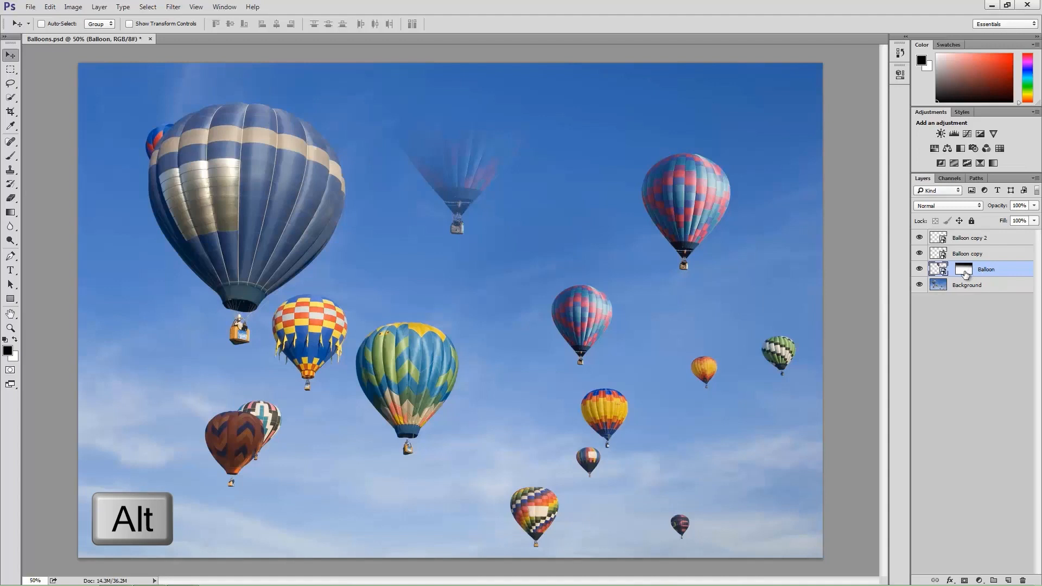
drag(965, 273, 968, 260)
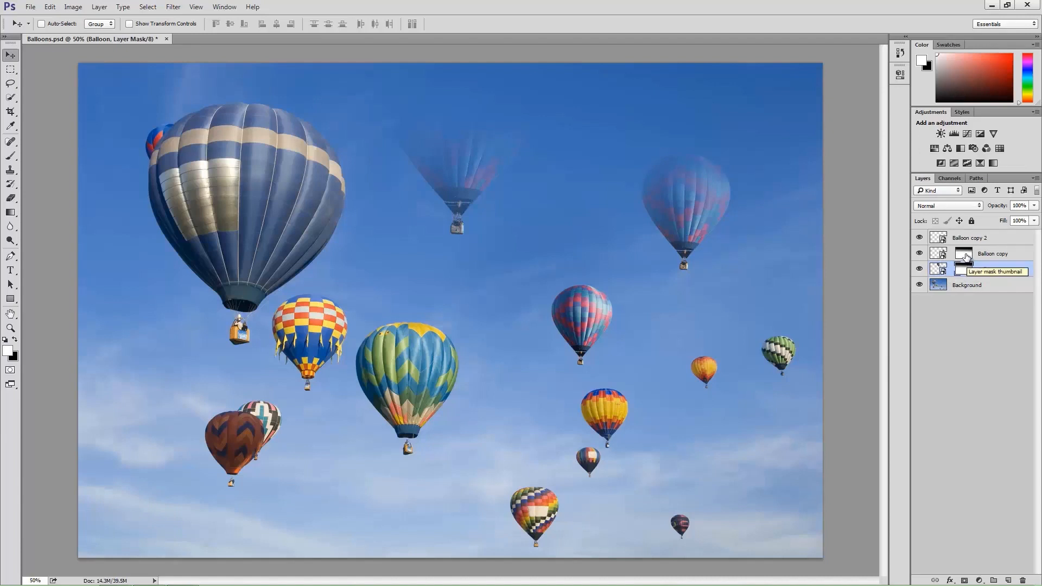
View the Balloon layer's mask alone on the canvas, and return to the normal image view
key(alt)
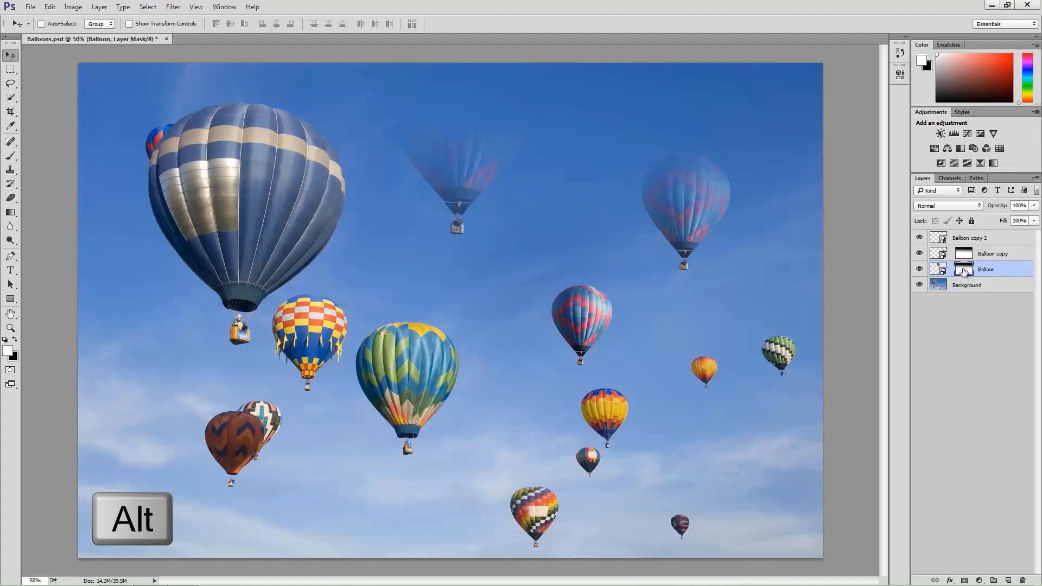
alt+click(964, 272)
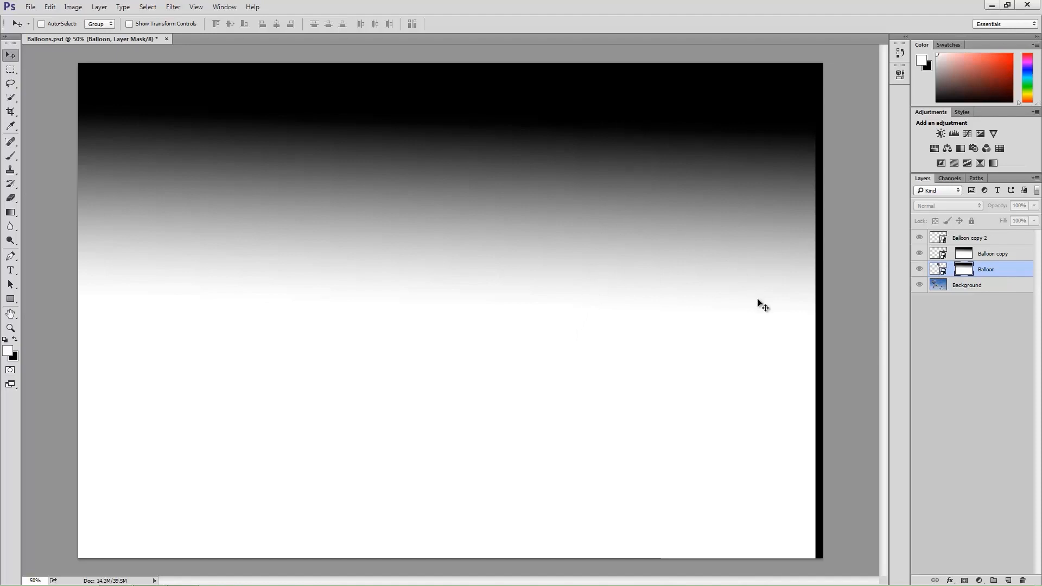
click(939, 271)
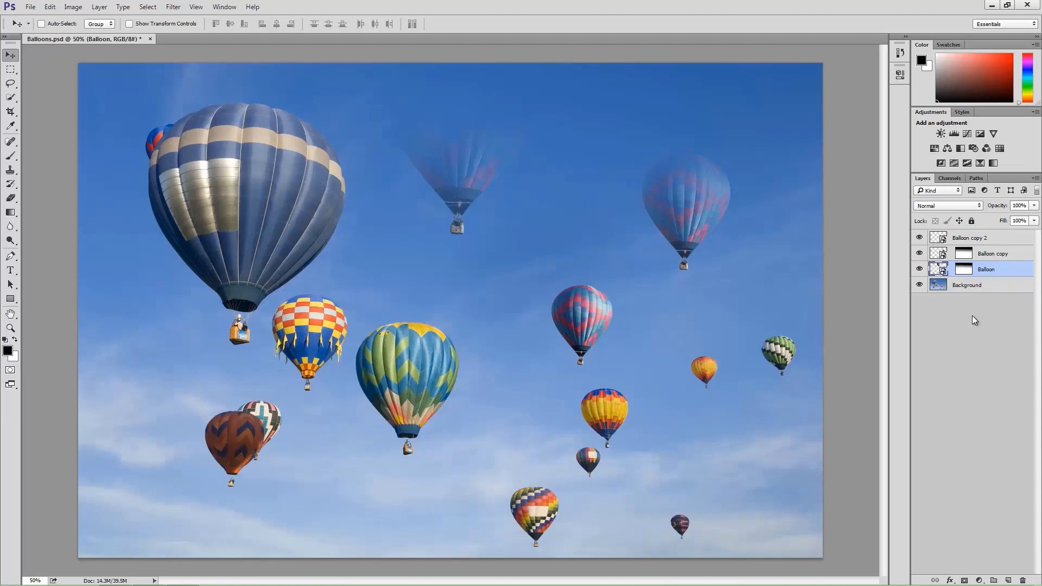
Try different density and feather amounts on the Balloon layer's mask, returning the density to 100%
click(965, 271)
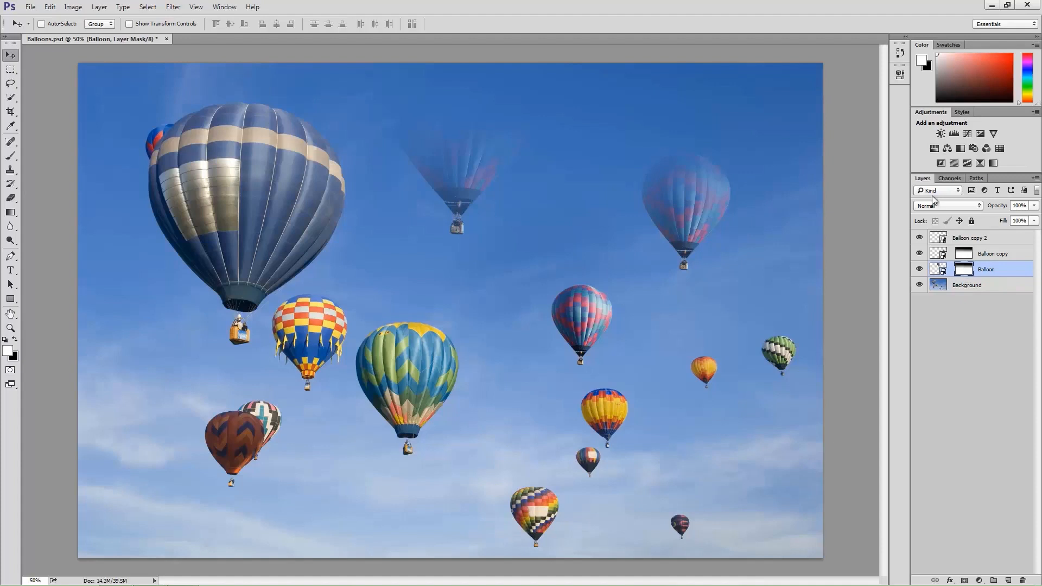
click(900, 75)
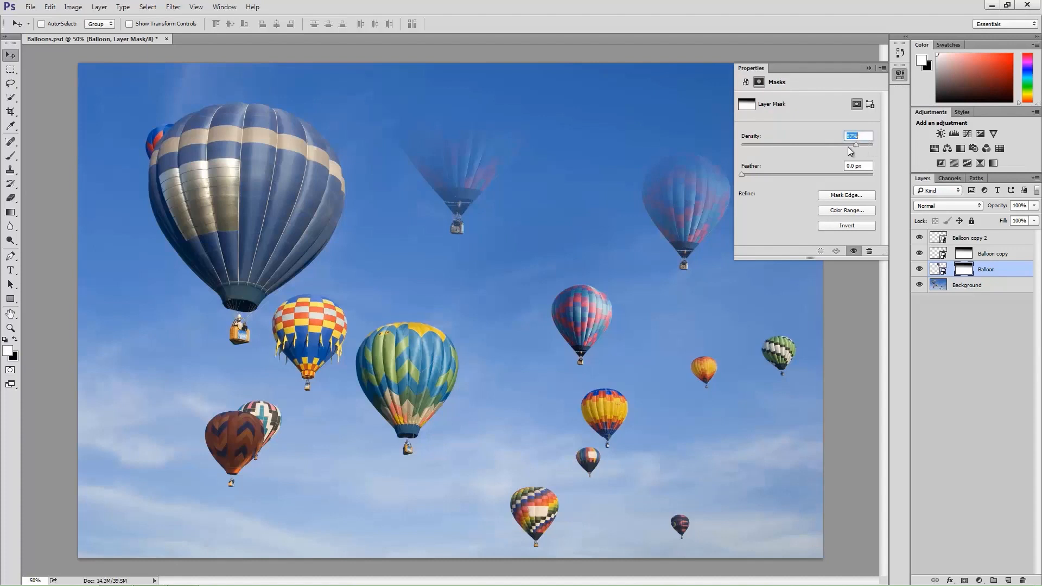
mouse_move(772, 148)
mouse_down()
mouse_move(757, 149)
mouse_move(782, 149)
mouse_up()
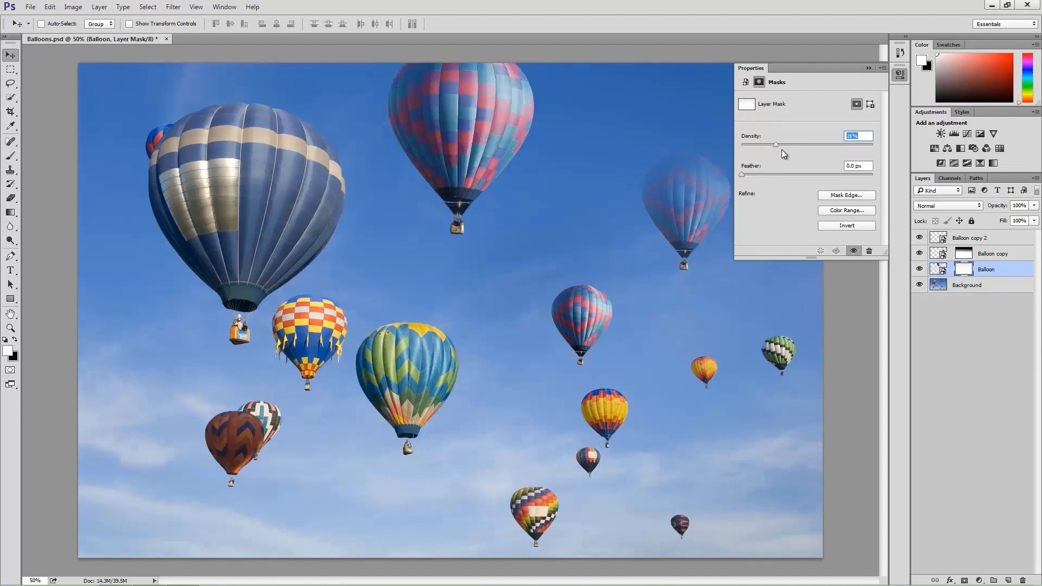
click(855, 149)
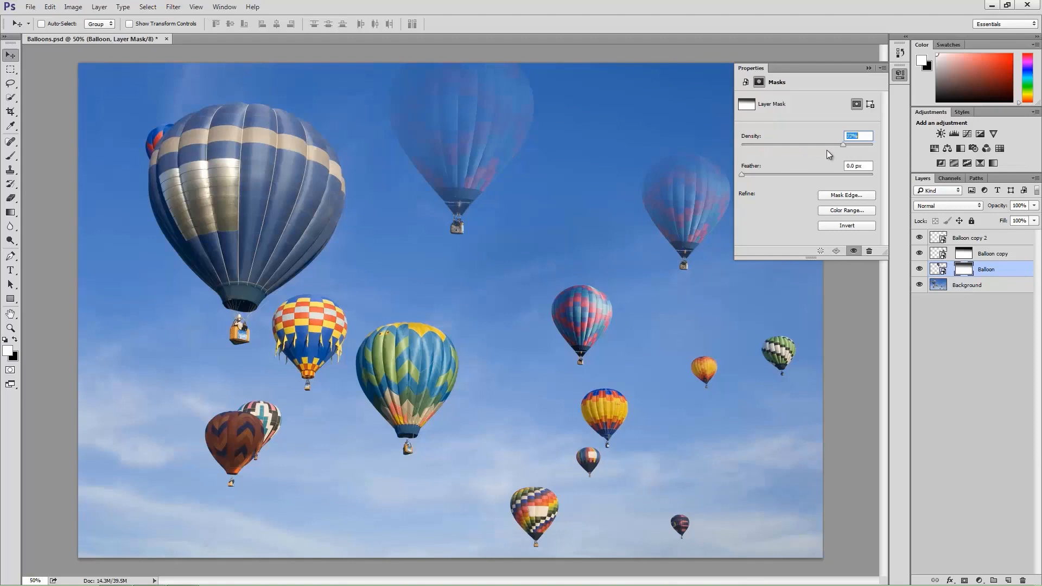
drag(745, 149, 742, 149)
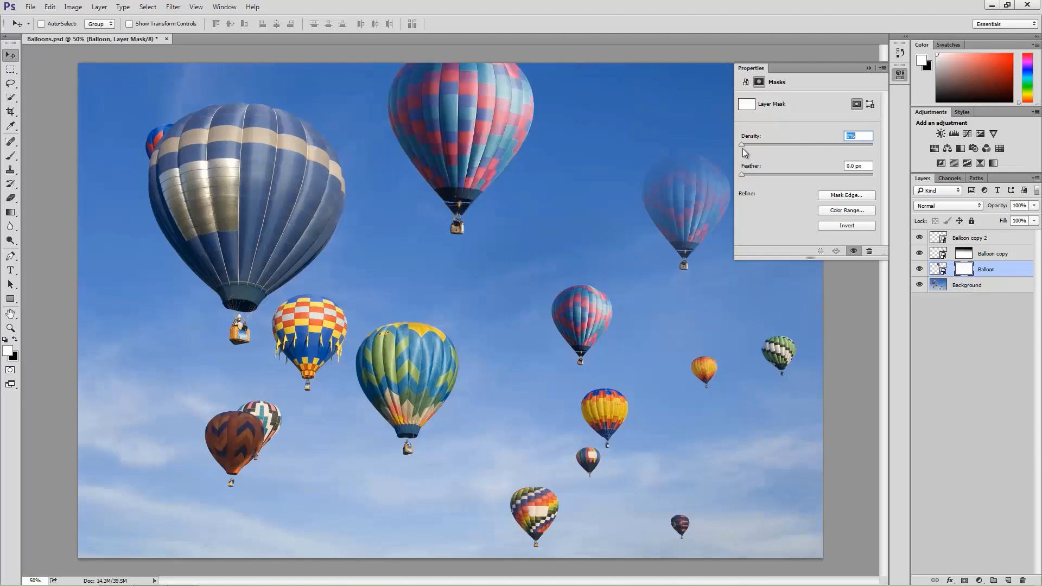
drag(742, 146, 898, 153)
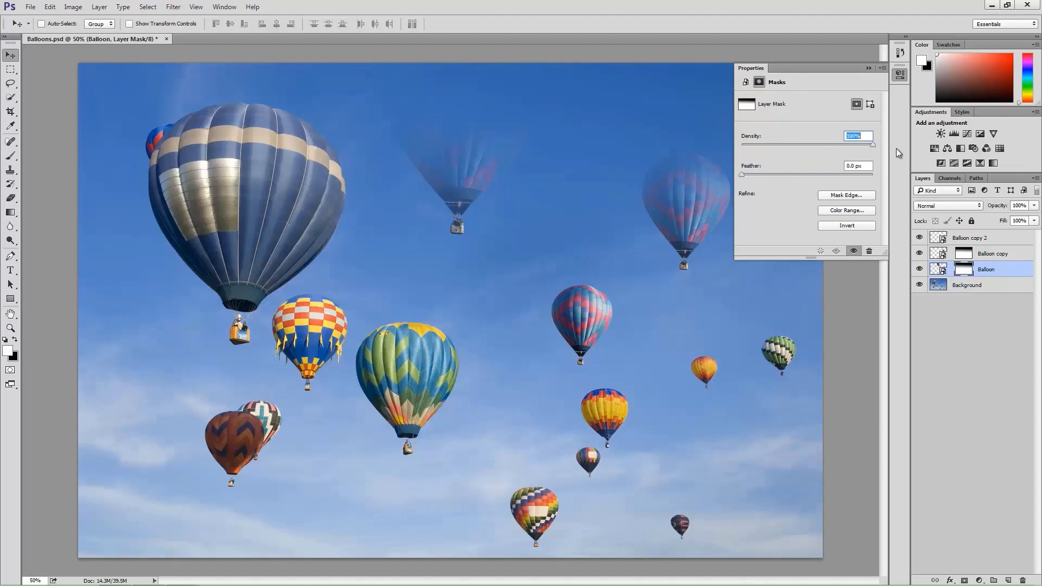
key(Return)
drag(742, 173, 874, 179)
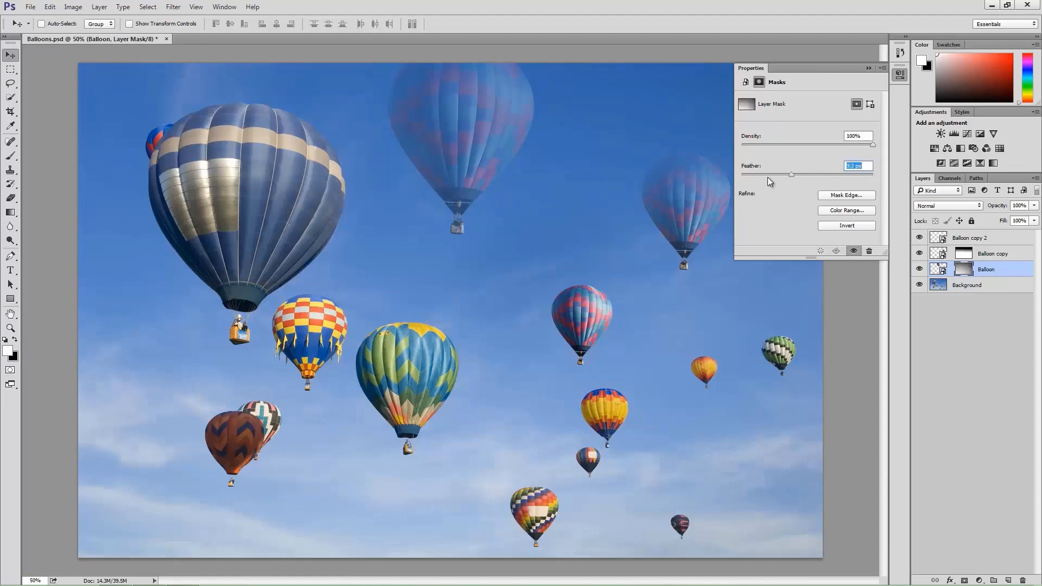
click(899, 77)
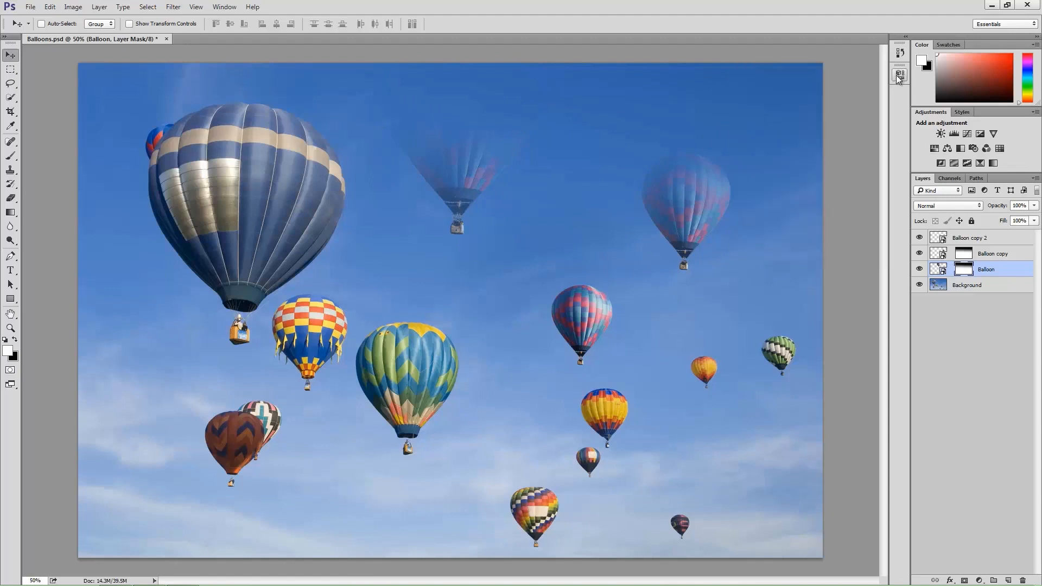